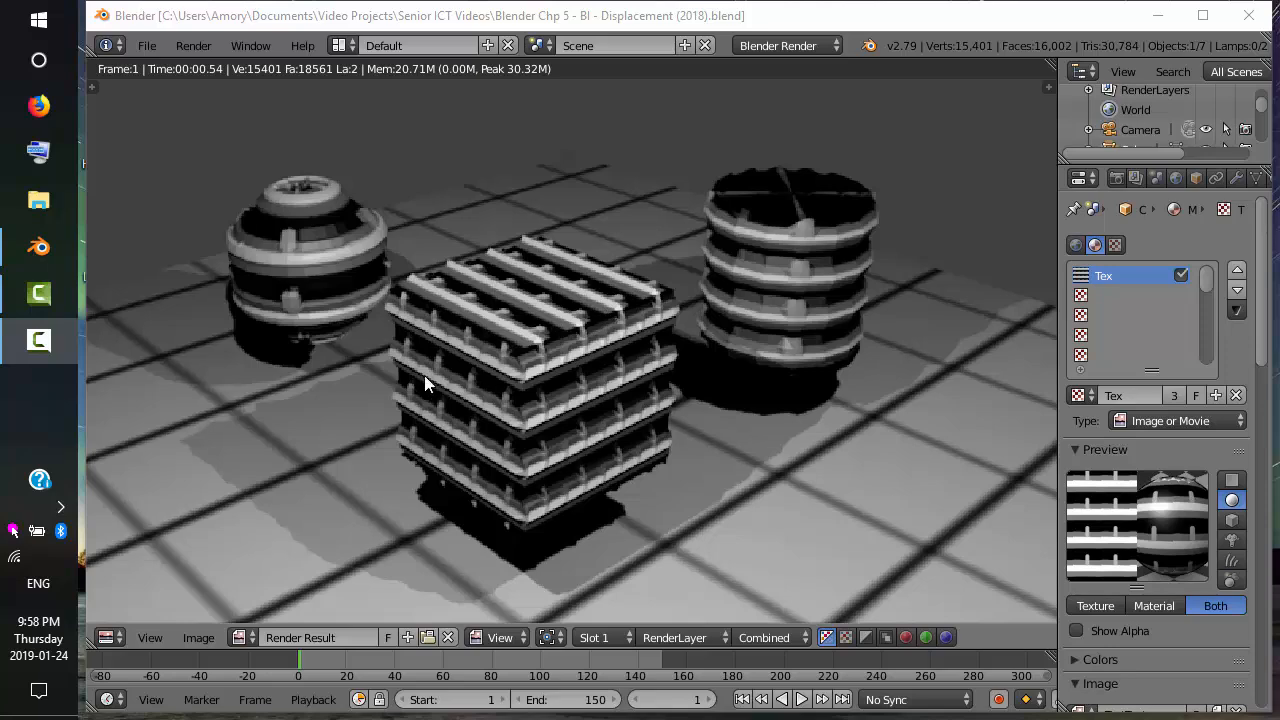
# Leave the render view, put the cube in Edit Mode and widen the properties area to inspect its texture's influence settings.
pyautogui.press('Escape')
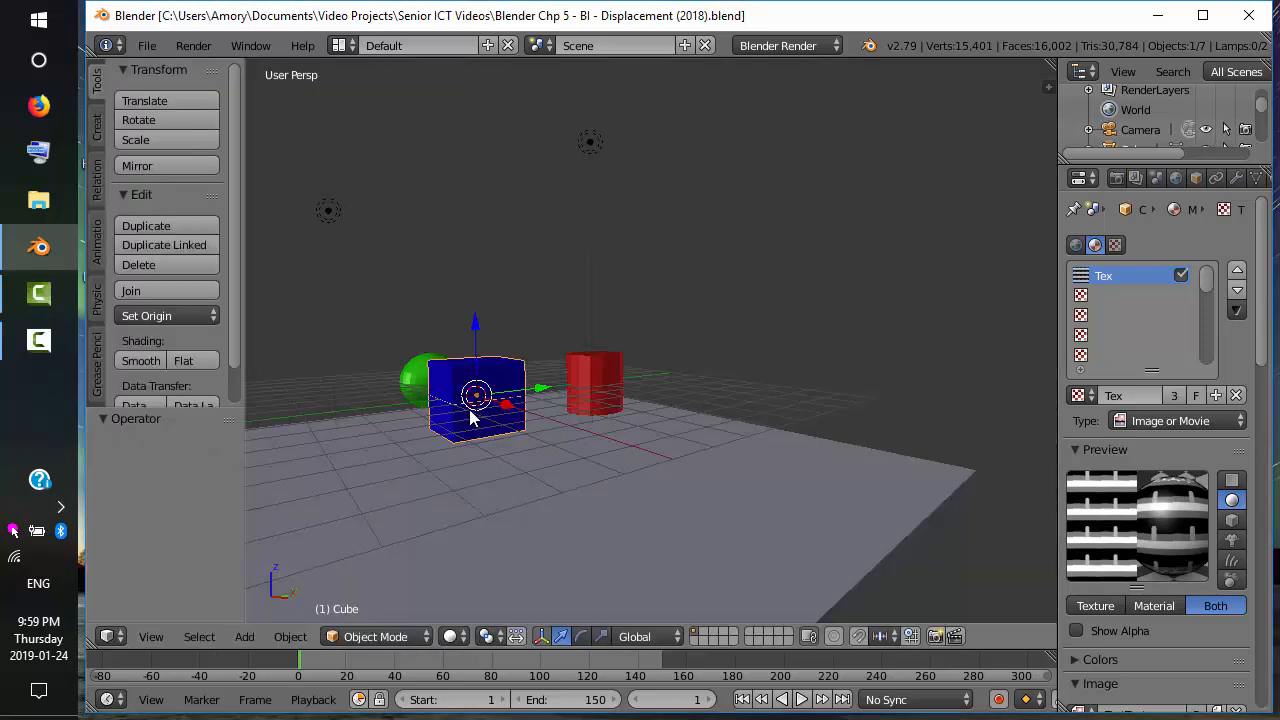
pyautogui.press('Tab')
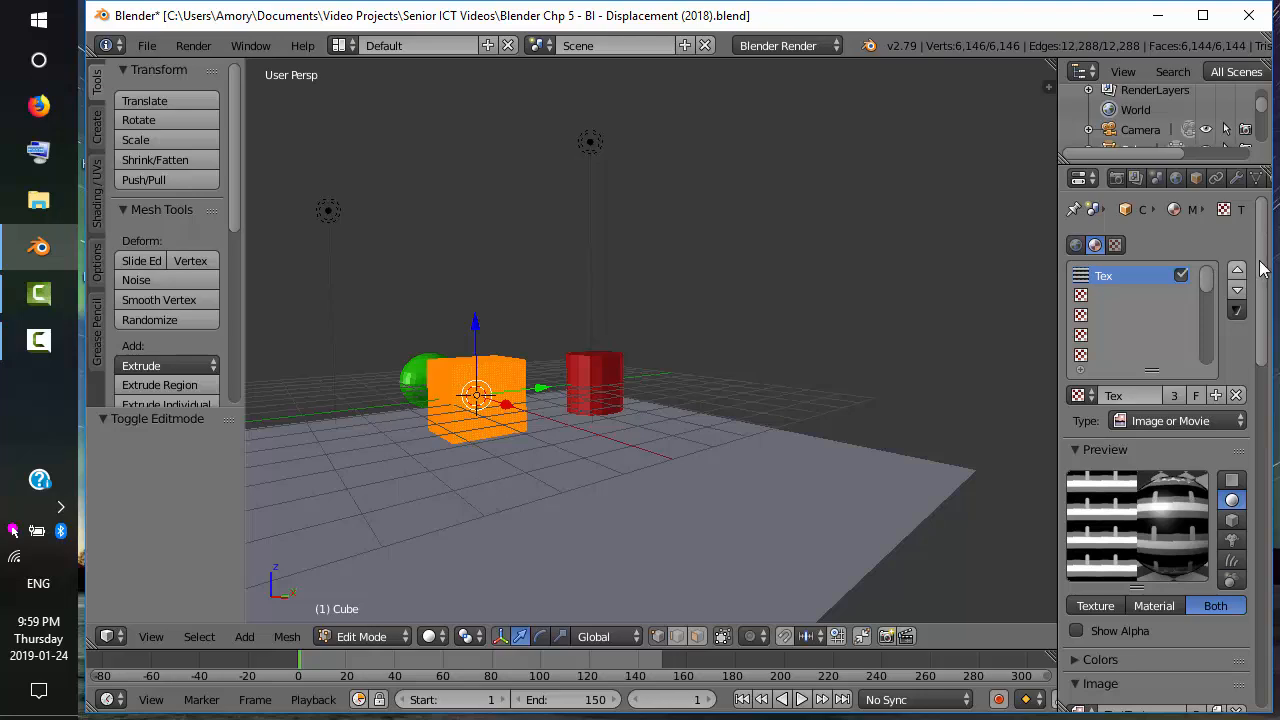
pyautogui.moveTo(1055, 283); pyautogui.dragTo(967, 283)
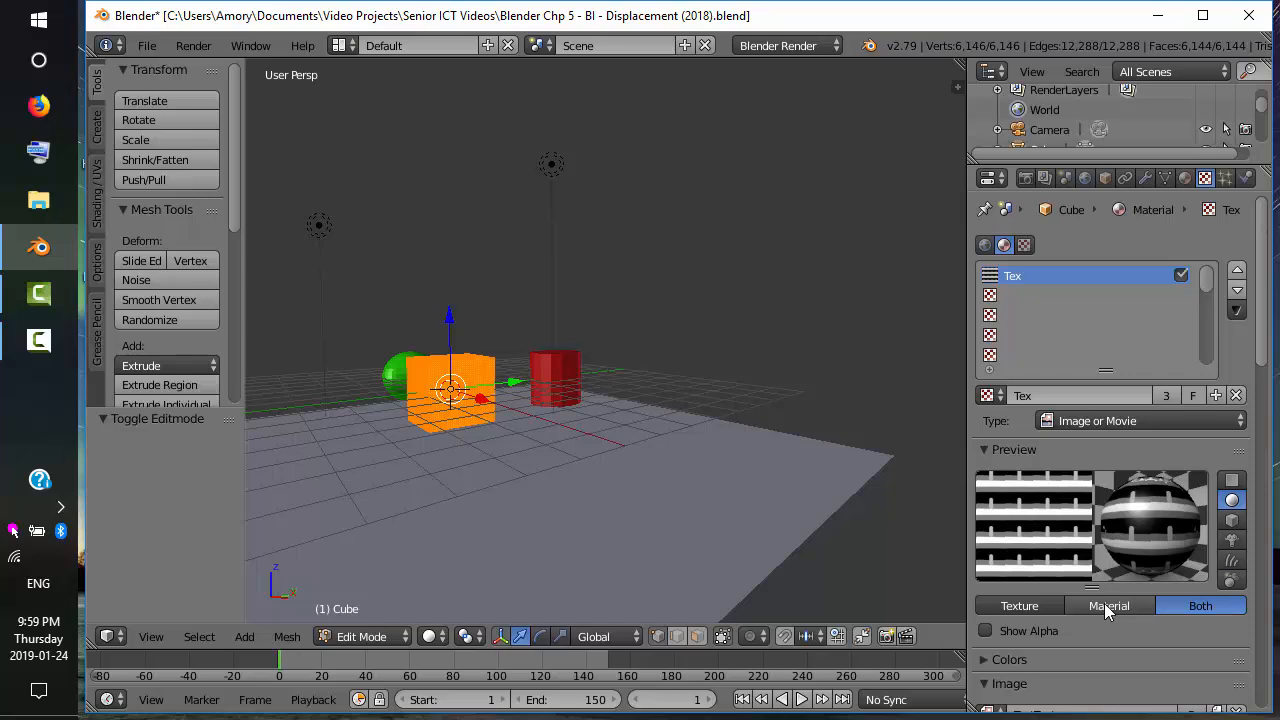
pyautogui.moveTo(1262, 352); pyautogui.dragTo(1218, 694)
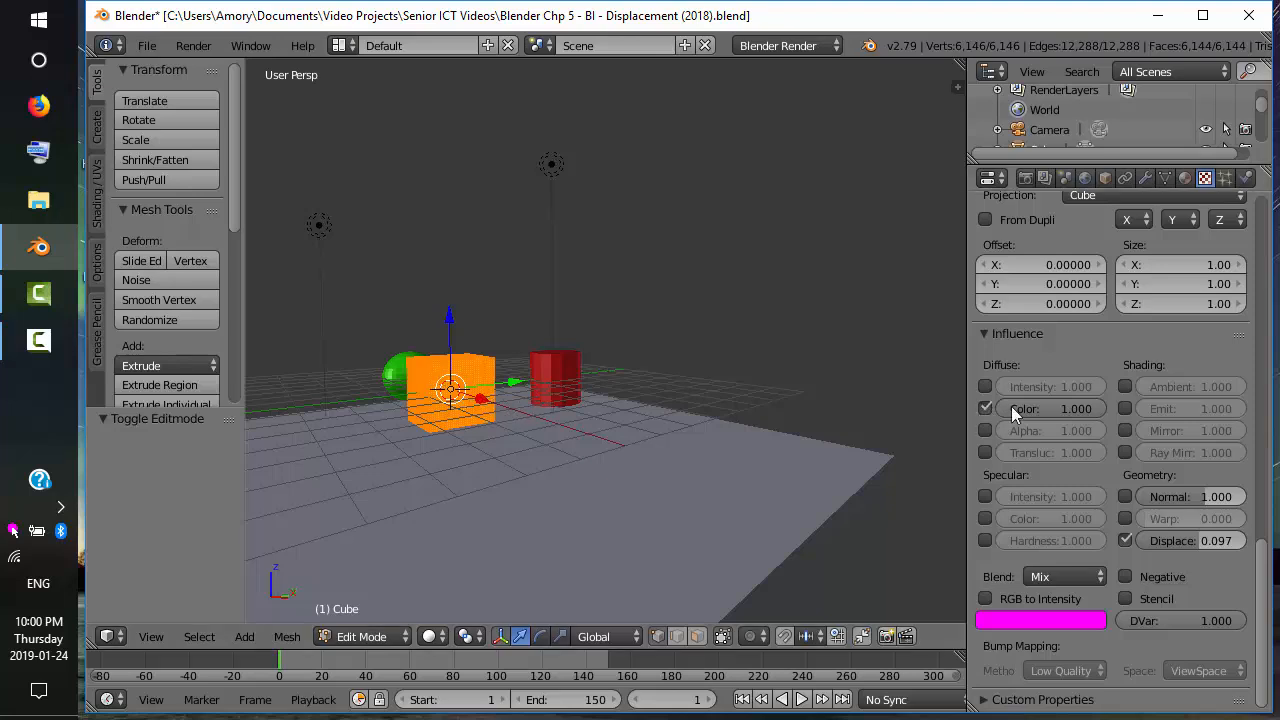
# Change the texture preview shape from sphere to cube.
pyautogui.moveTo(1270, 598); pyautogui.dragTo(1270, 240)
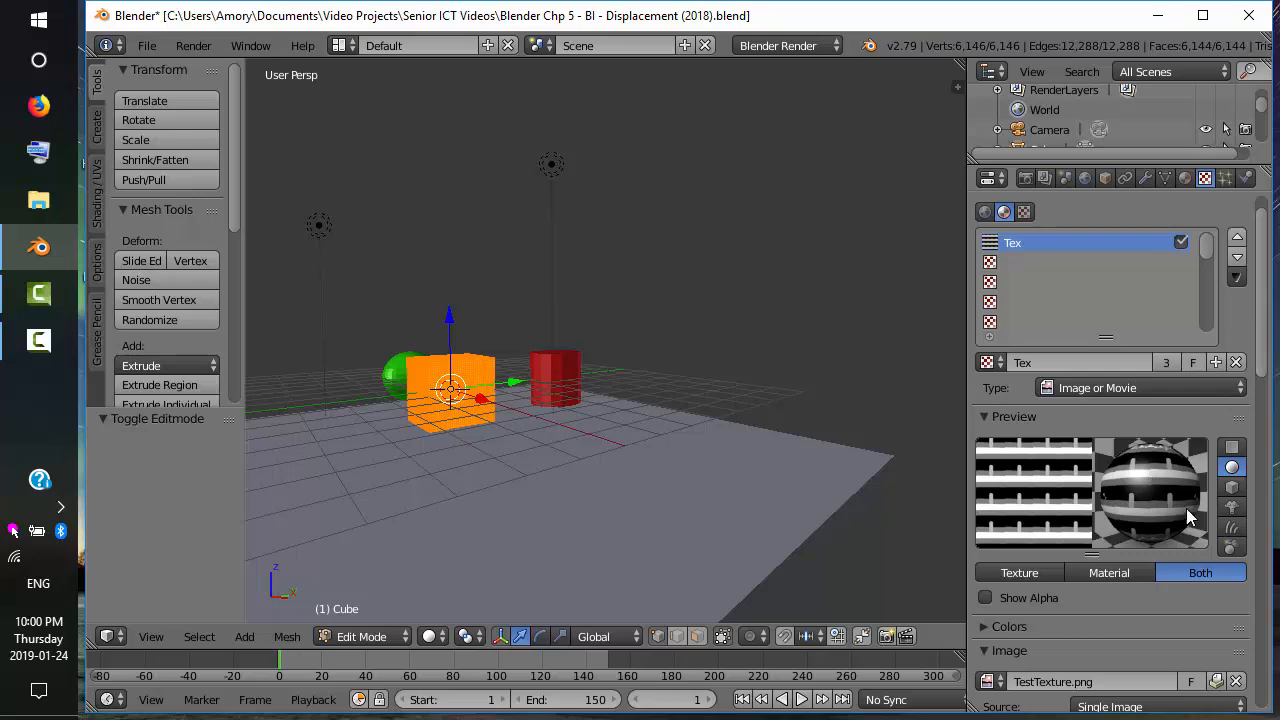
pyautogui.click(1233, 448)
pyautogui.click(1232, 487)
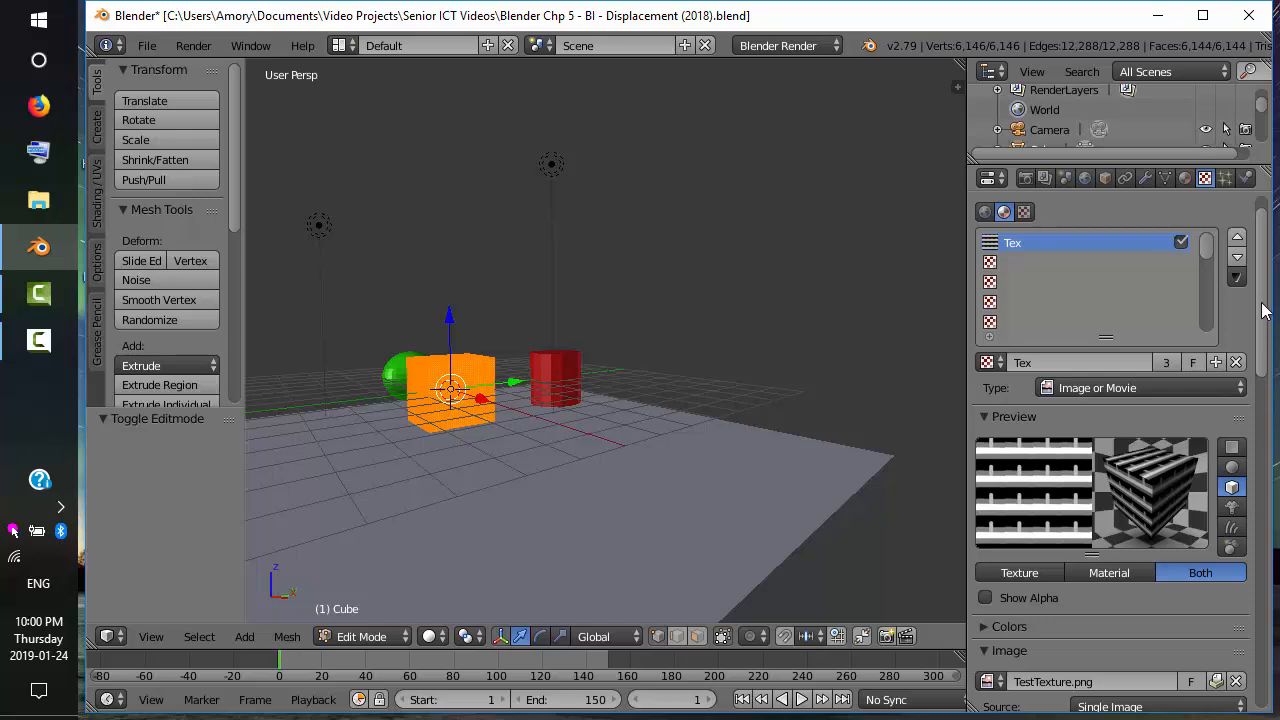
# Render the scene with the cube's current texture mapping and return to the 3D viewport.
pyautogui.moveTo(1266, 310); pyautogui.dragTo(1268, 570)
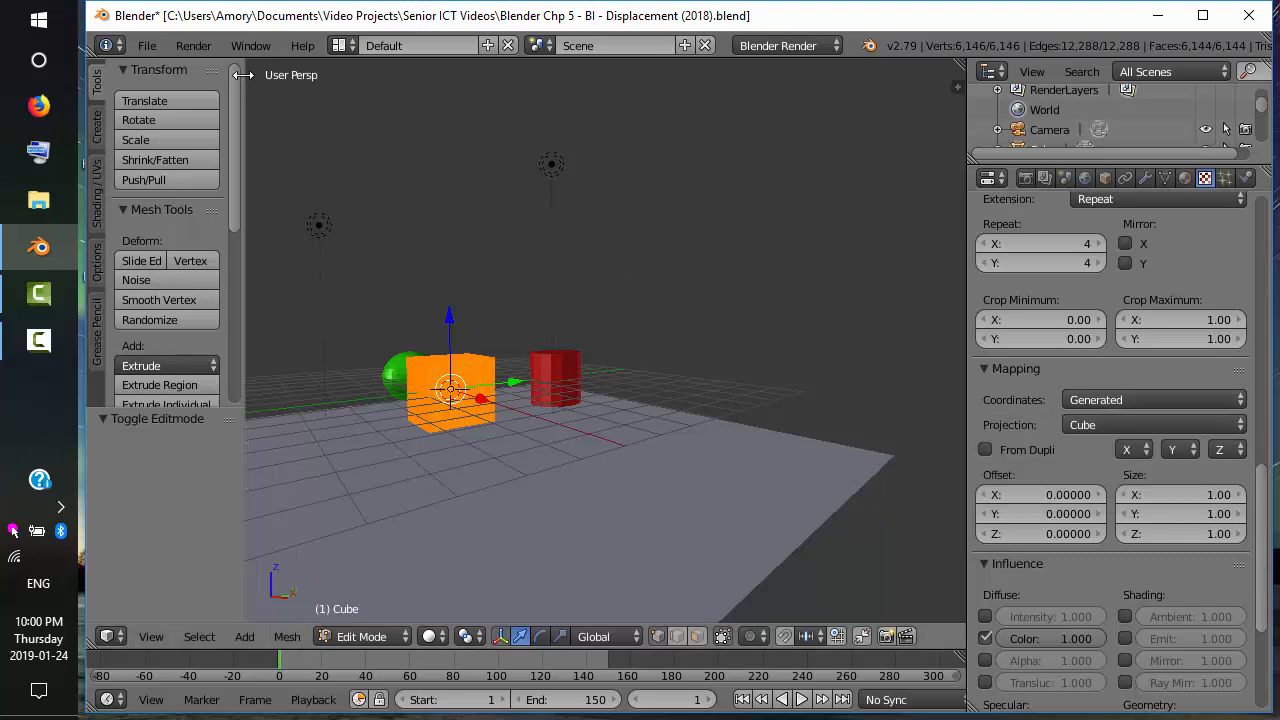
pyautogui.click(183, 48)
pyautogui.click(207, 72)
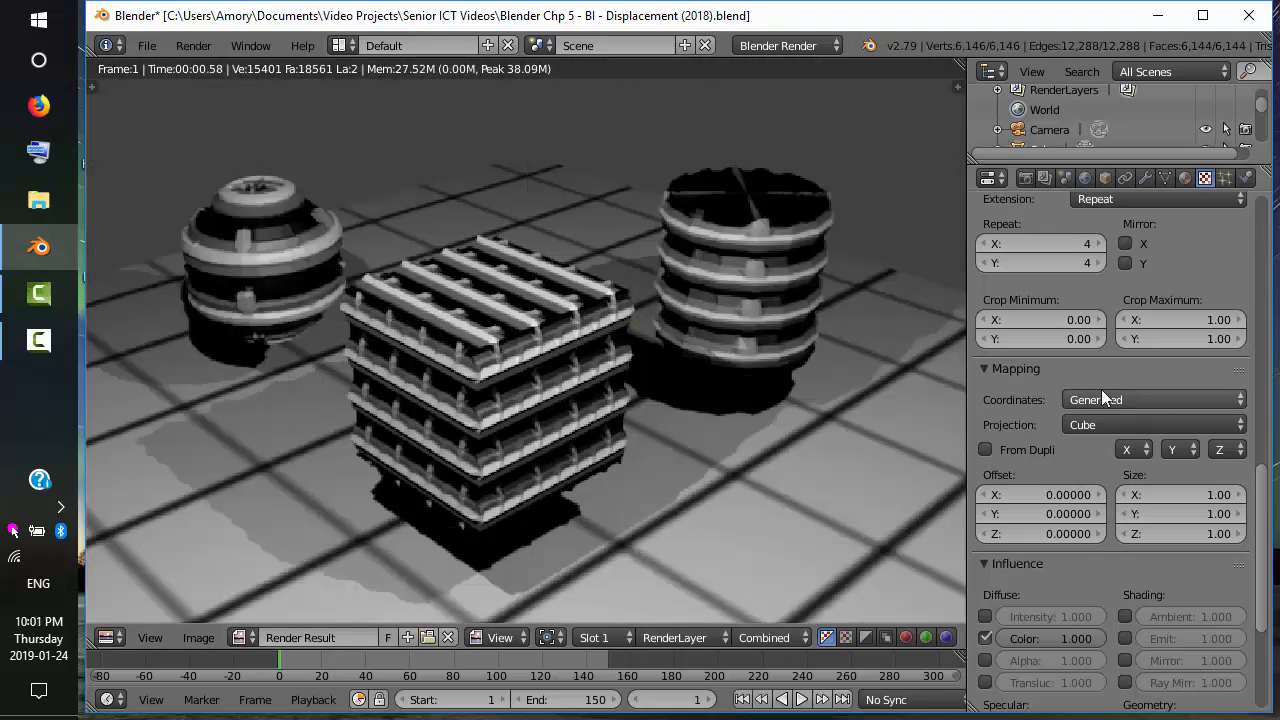
pyautogui.press('Escape')
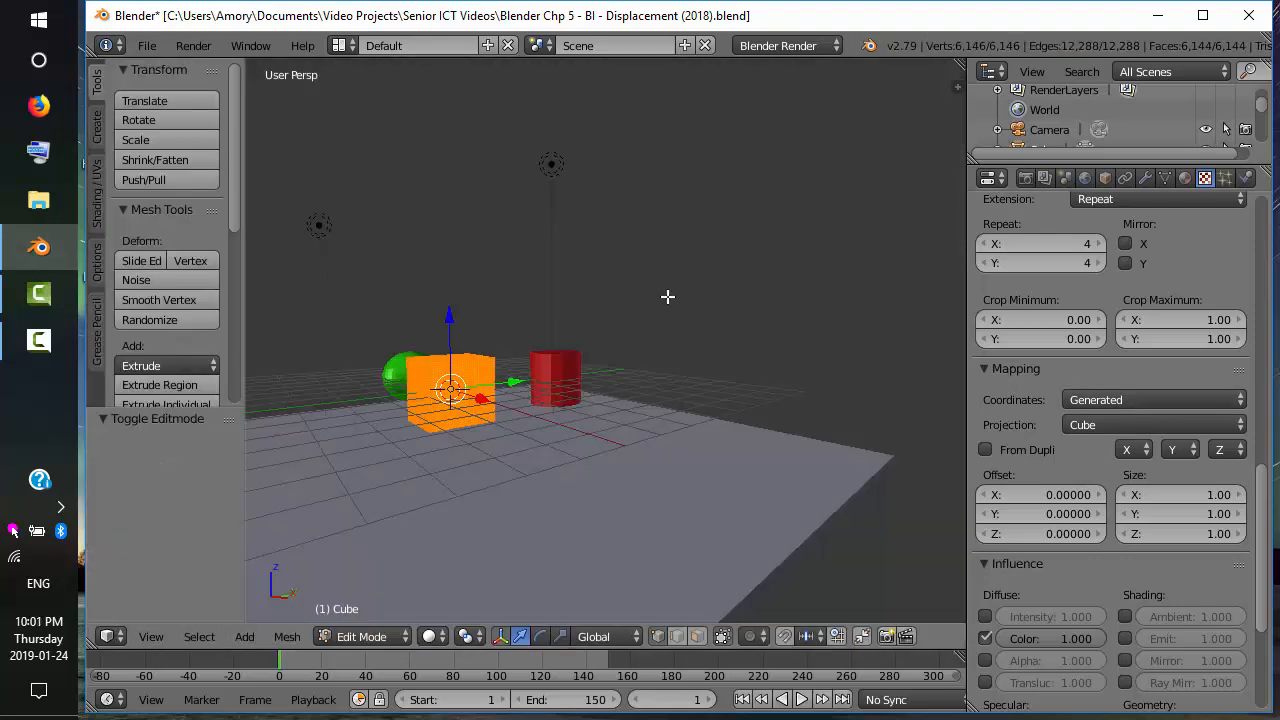
# Set the cube texture's mapping coordinates to UV and render the image.
pyautogui.click(1141, 398)
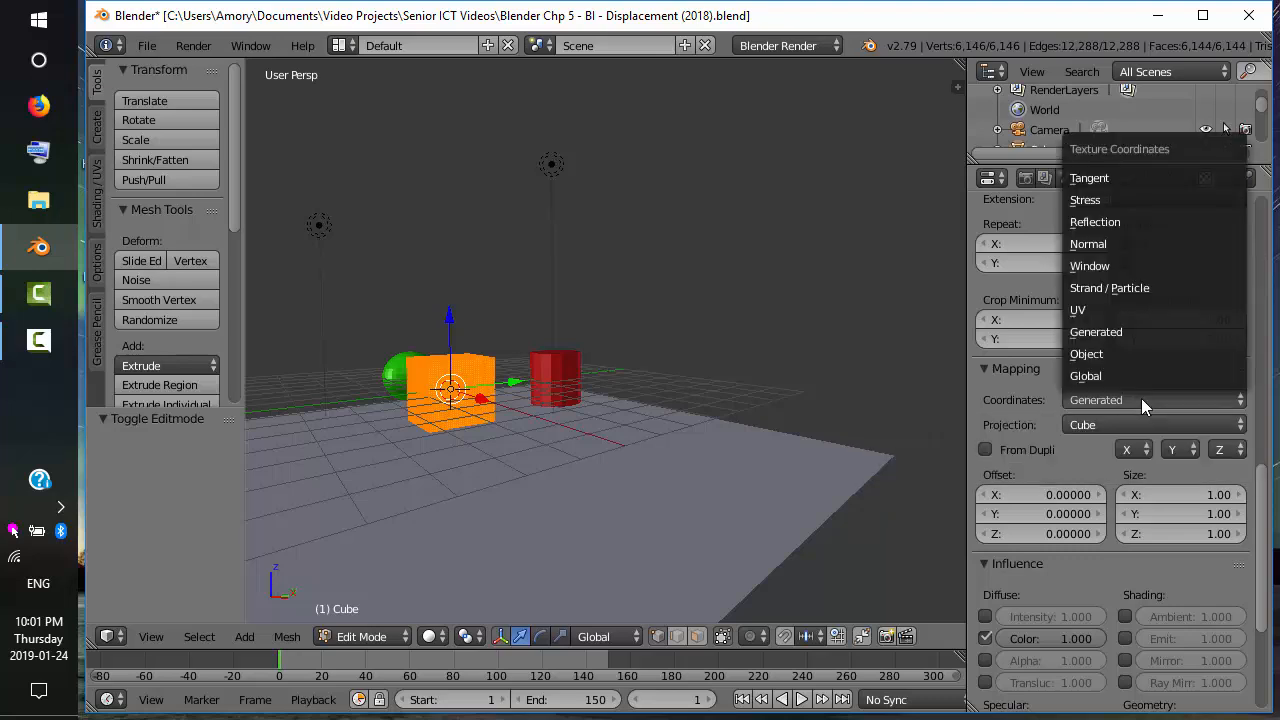
pyautogui.click(1140, 308)
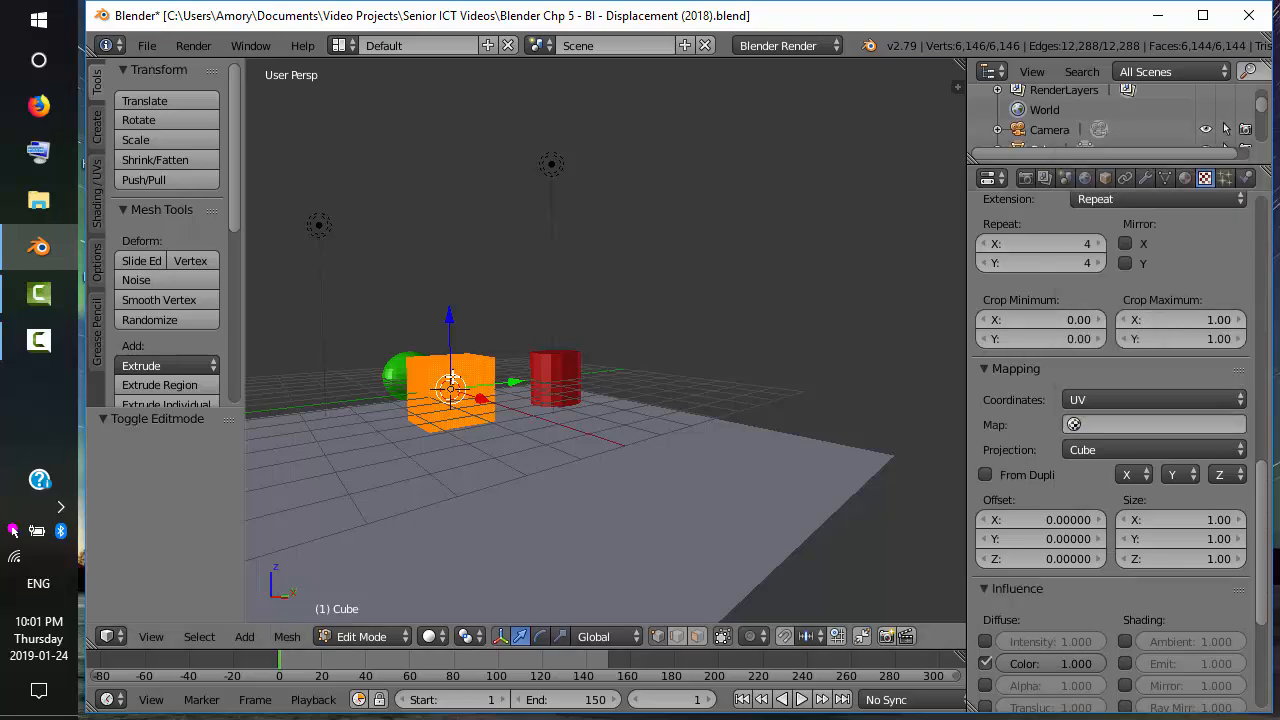
pyautogui.click(190, 46)
pyautogui.click(200, 66)
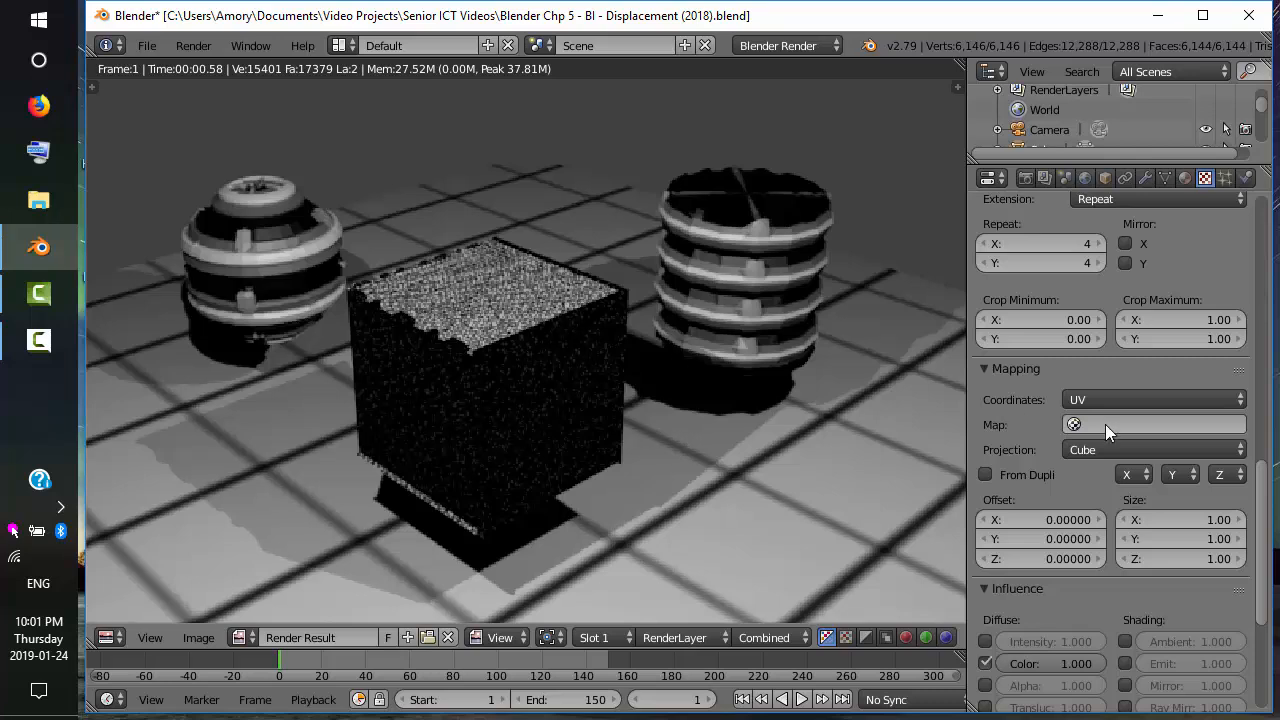
# Set the cube texture's mapping coordinates back to Generated and render the image again.
pyautogui.click(1154, 396)
pyautogui.click(1144, 328)
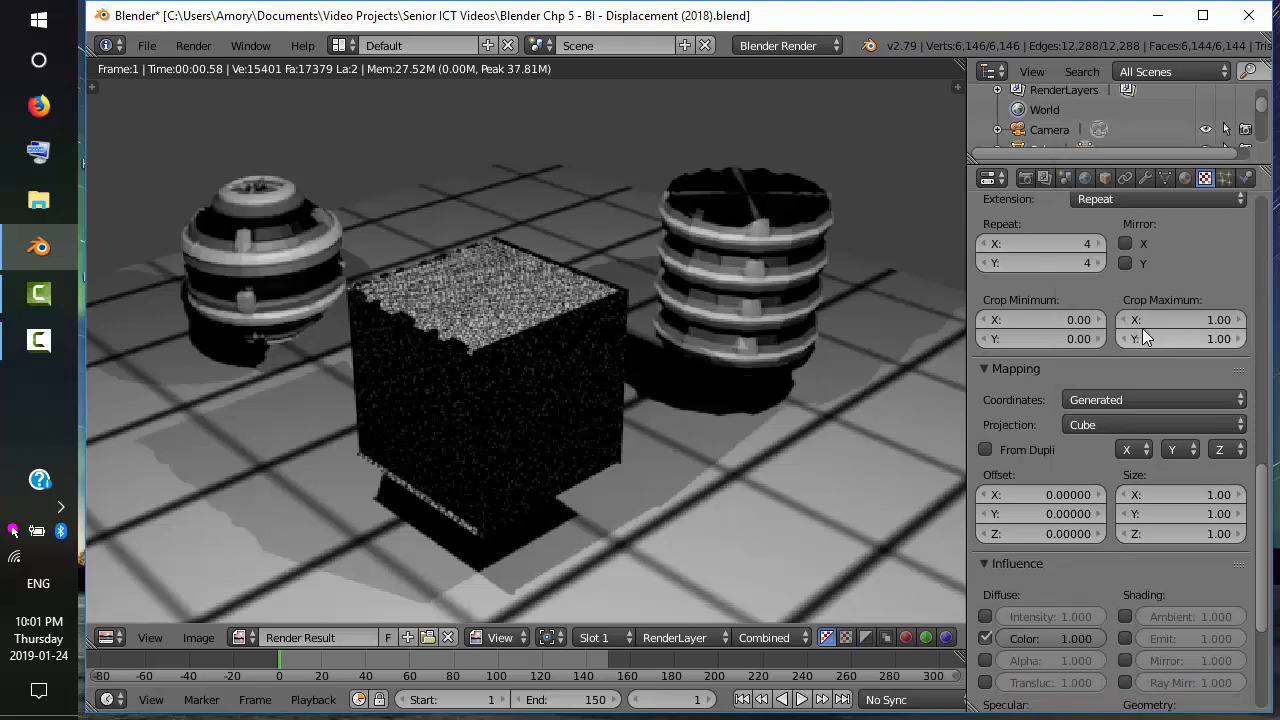
pyautogui.click(193, 46)
pyautogui.click(200, 66)
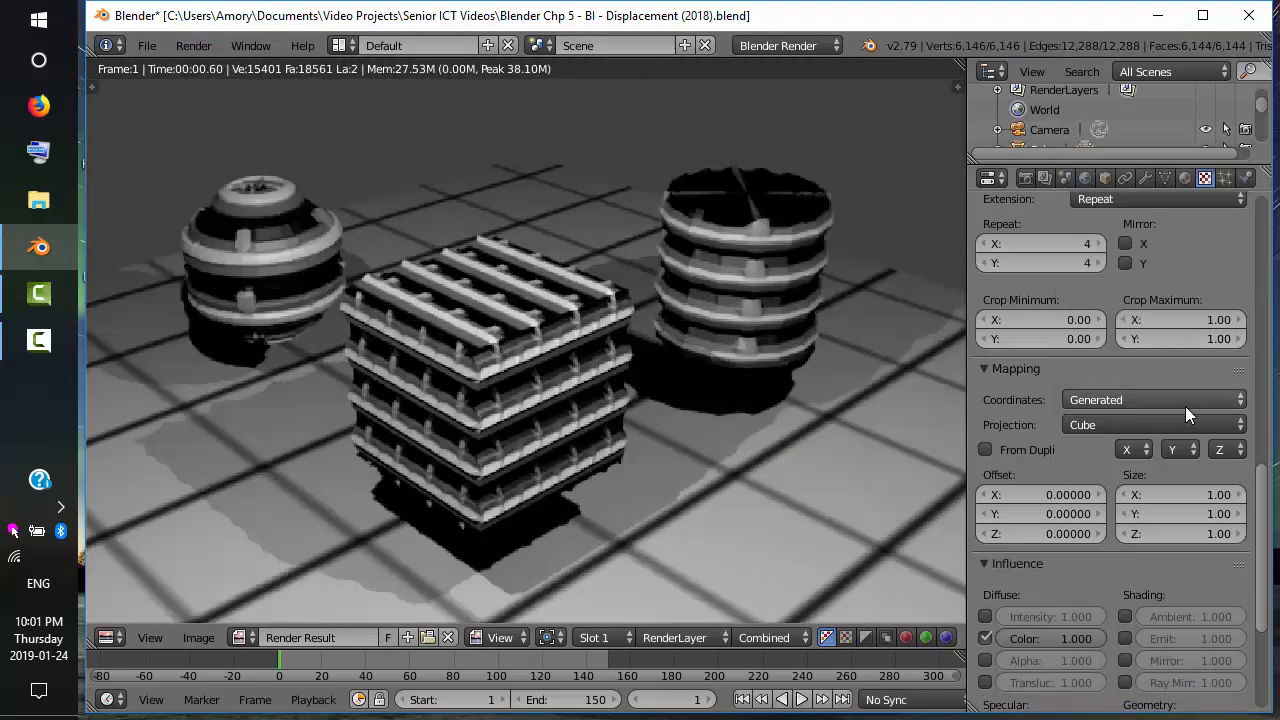
# Set the cube texture's Displace influence to 0.5 and render the image.
pyautogui.moveTo(1265, 518); pyautogui.dragTo(1257, 643)
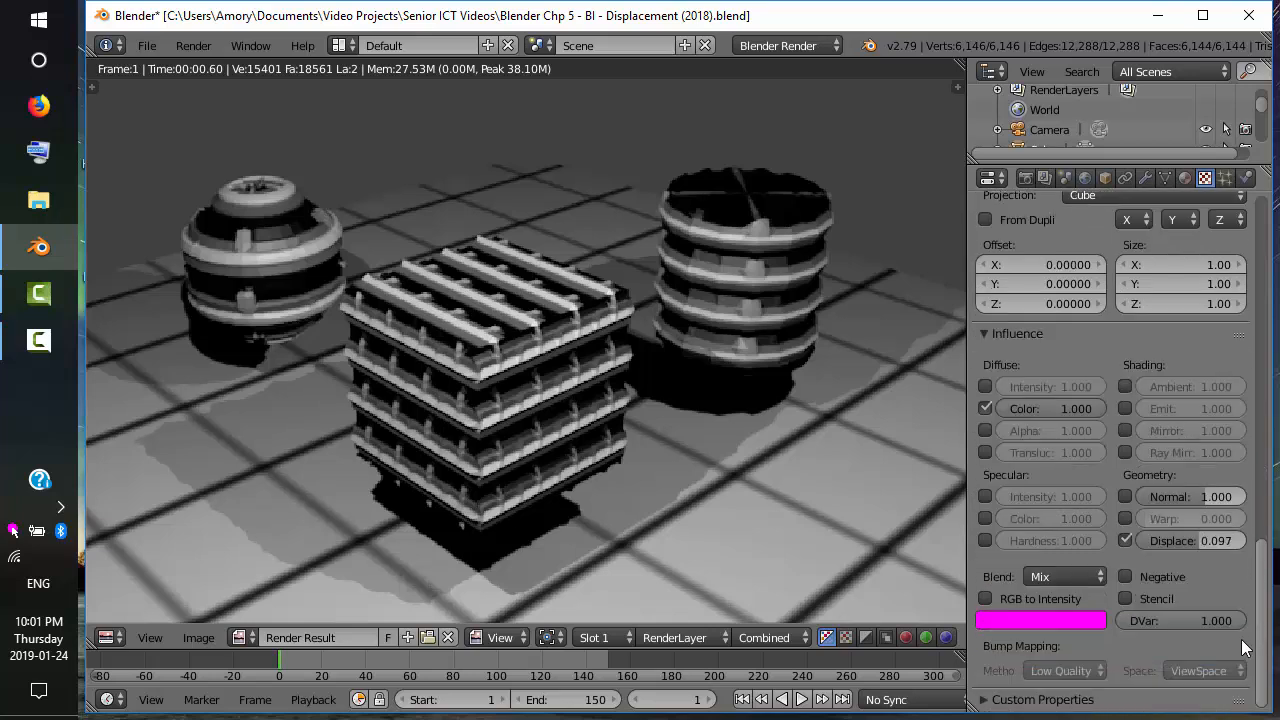
pyautogui.click(1205, 541)
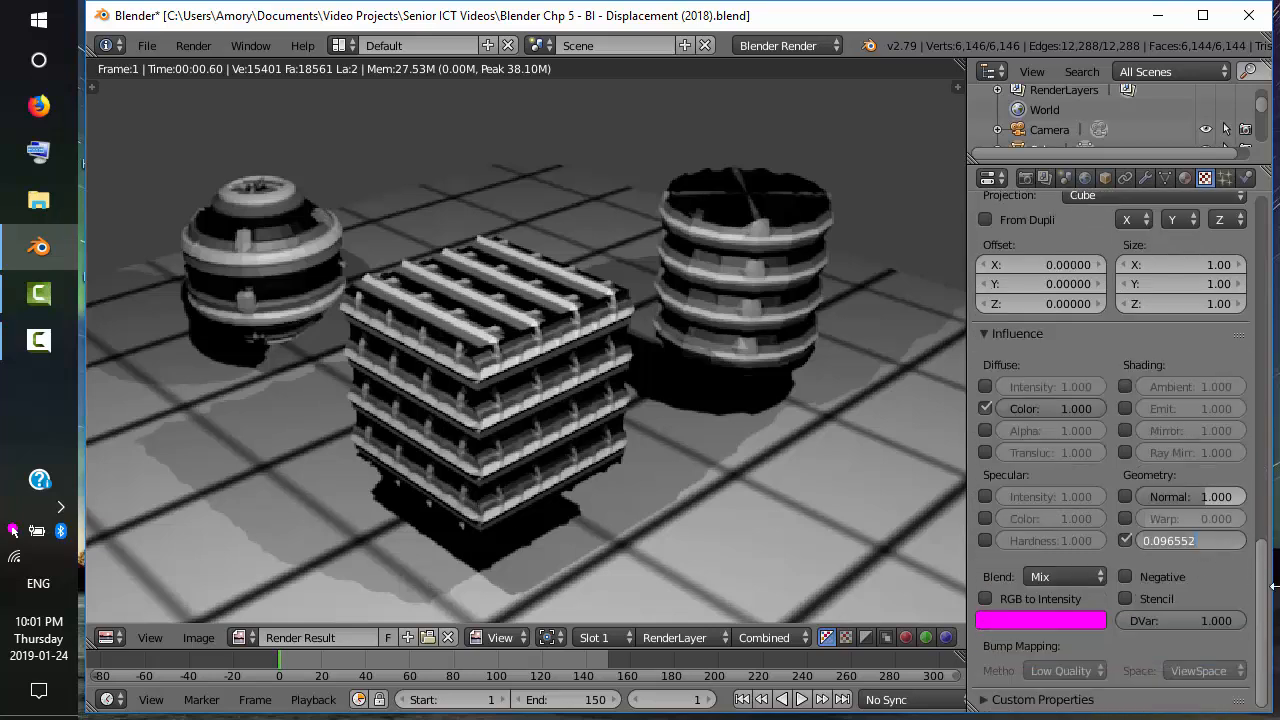
pyautogui.write('0.5')
pyautogui.press('Return')
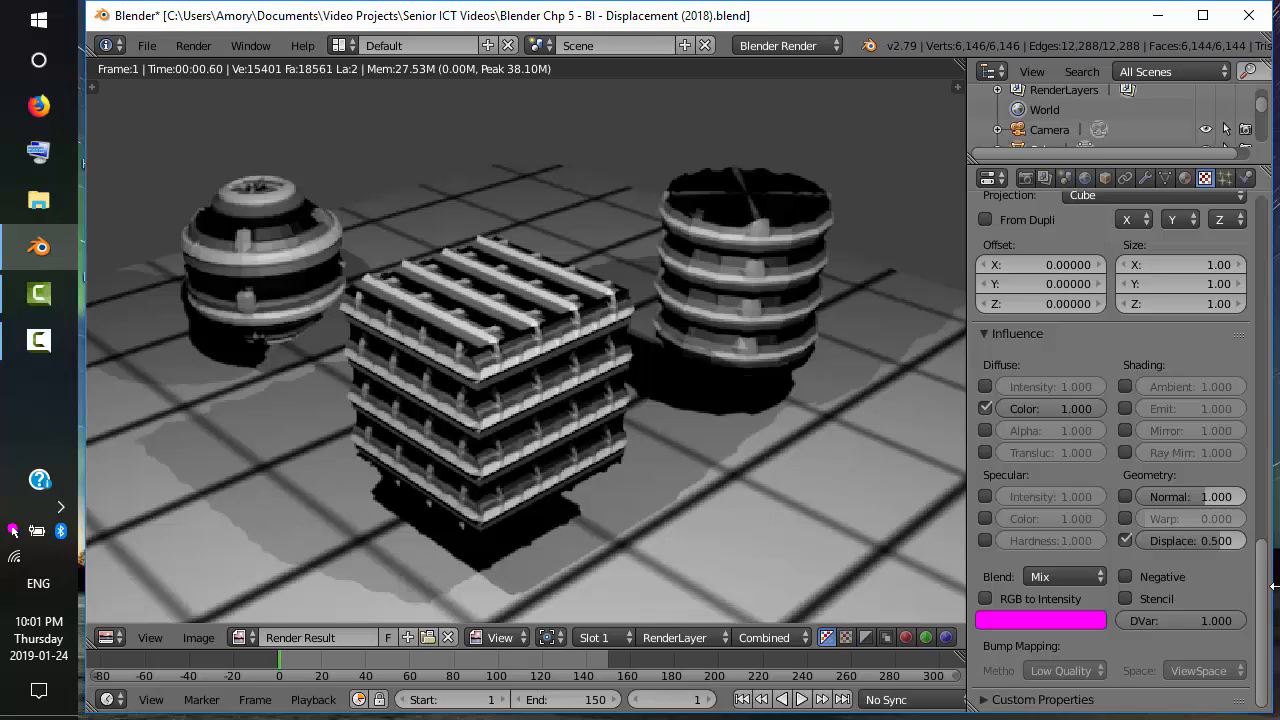
pyautogui.click(193, 45)
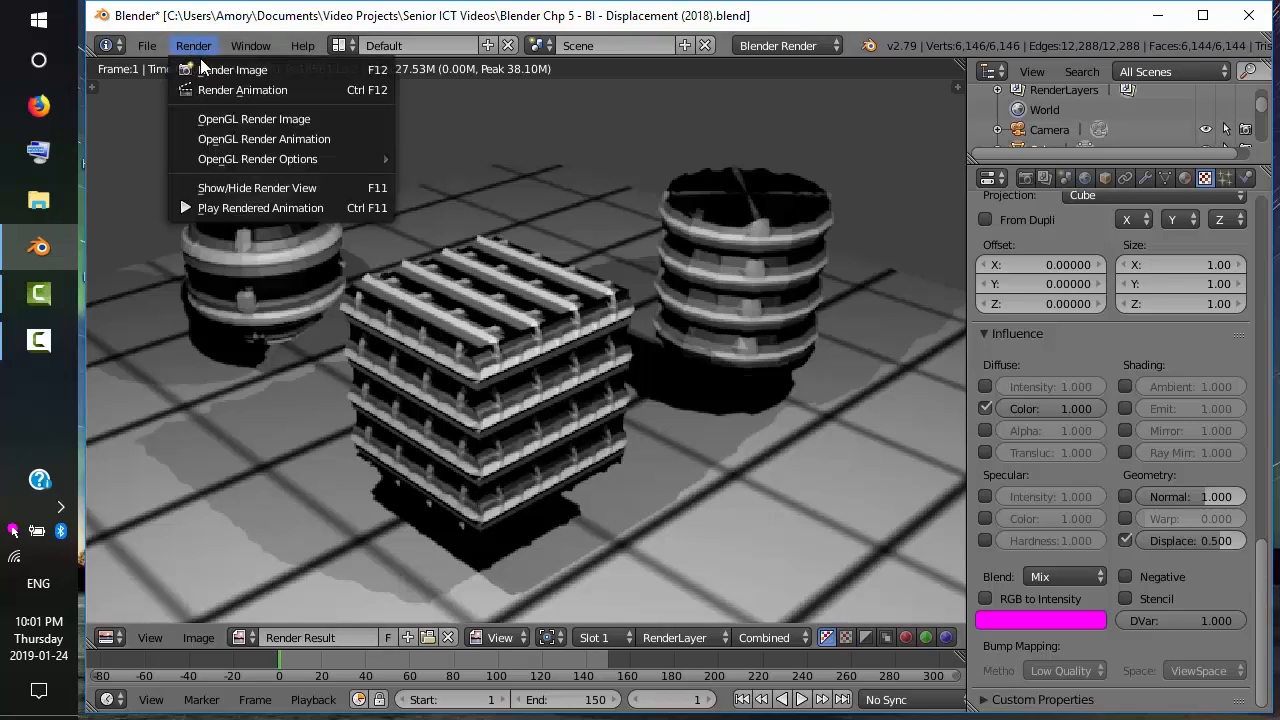
pyautogui.click(199, 64)
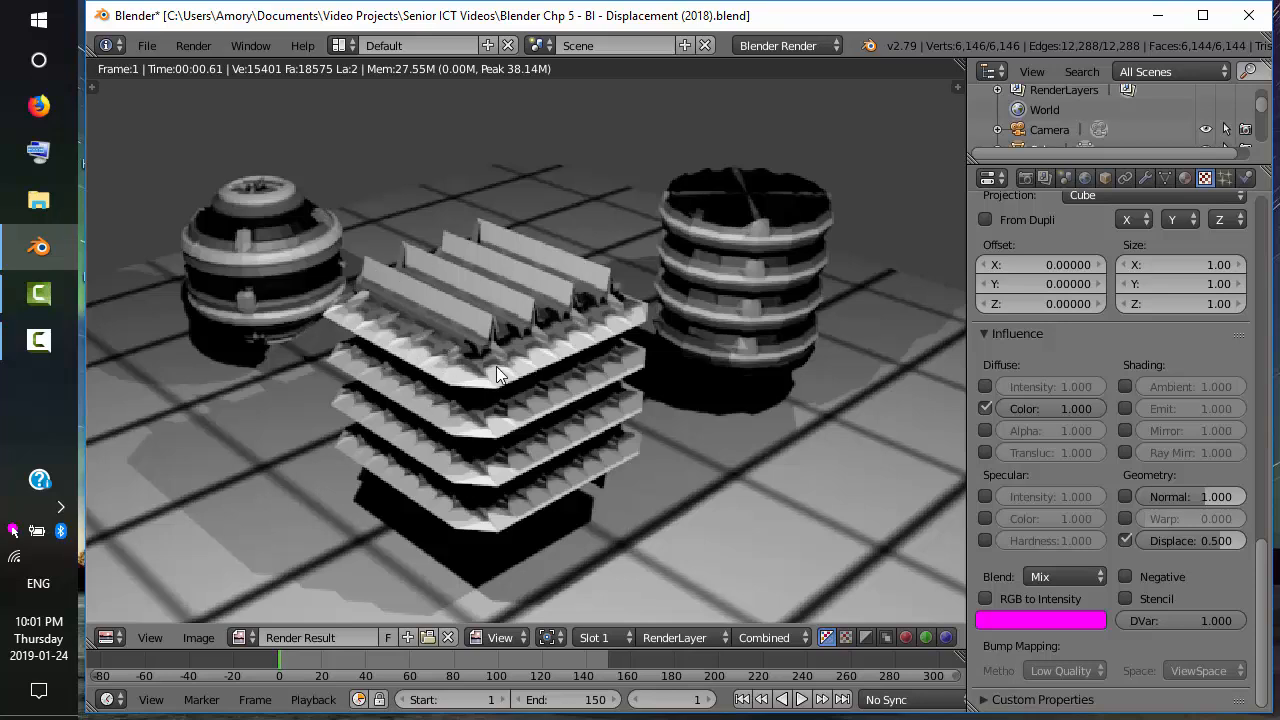
# Set the cube texture's Displace influence to 0 and render the image.
pyautogui.click(1191, 540)
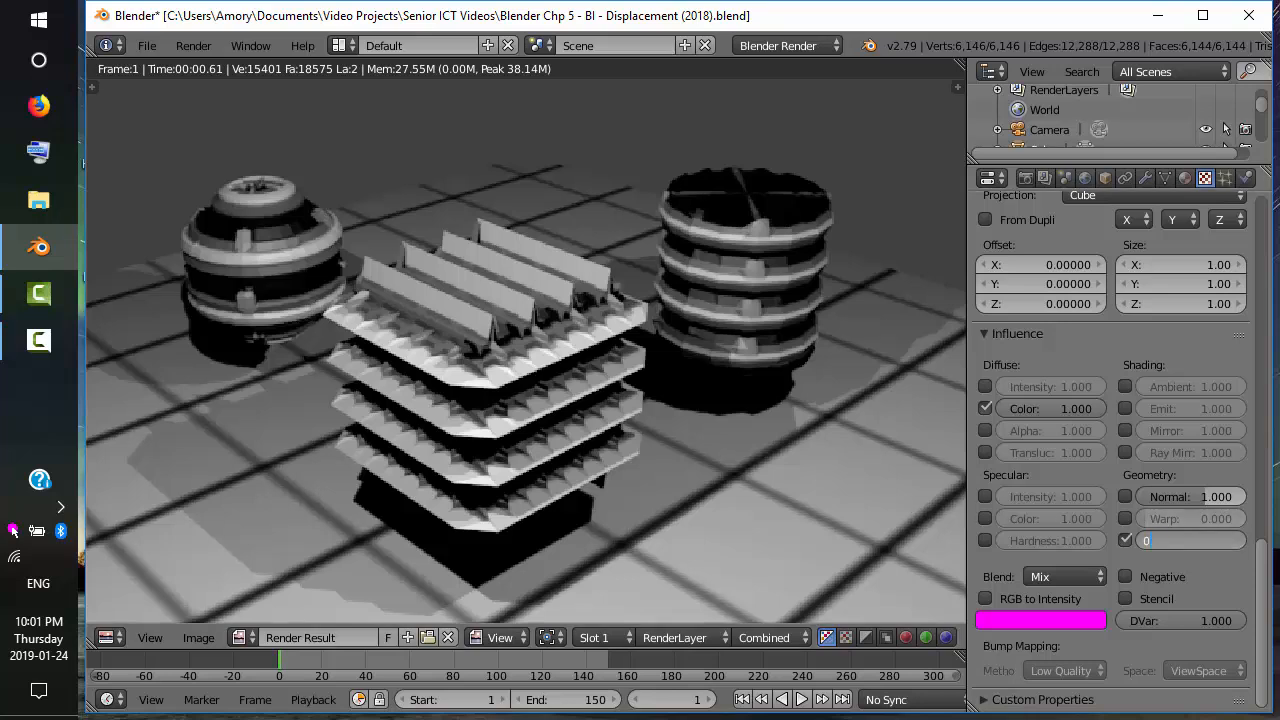
pyautogui.press('Return')
pyautogui.click(193, 45)
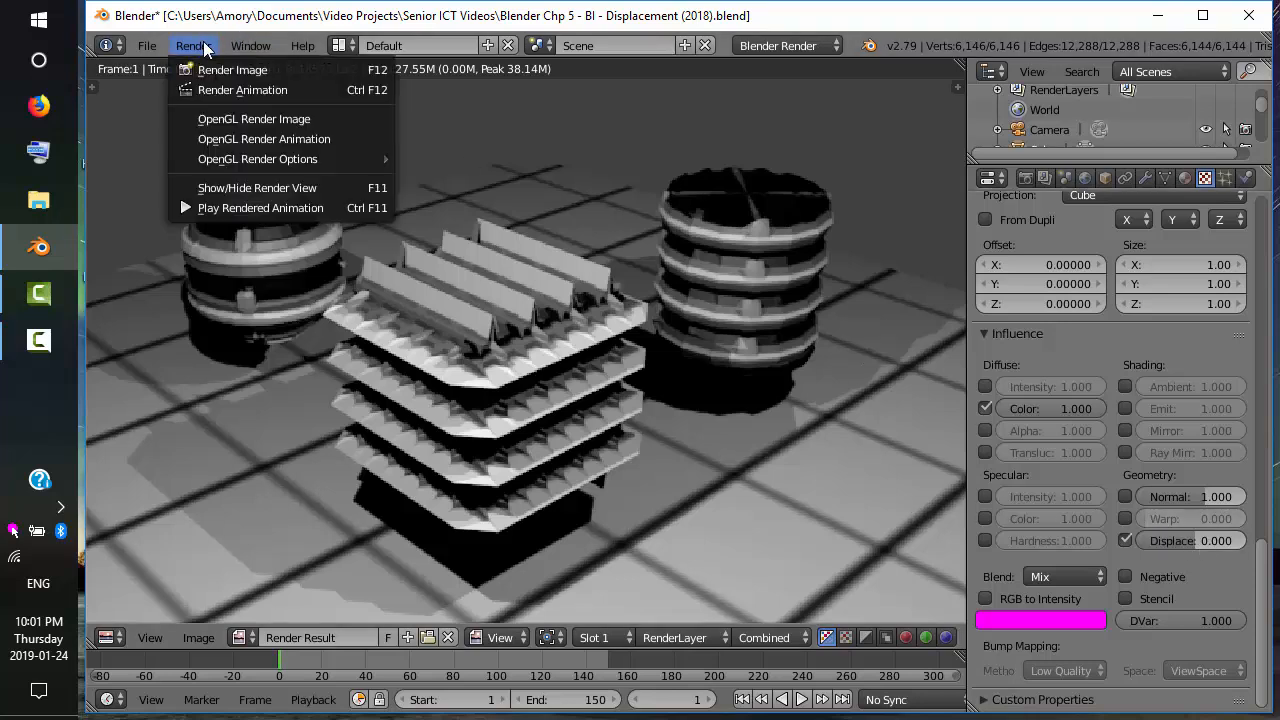
pyautogui.click(213, 72)
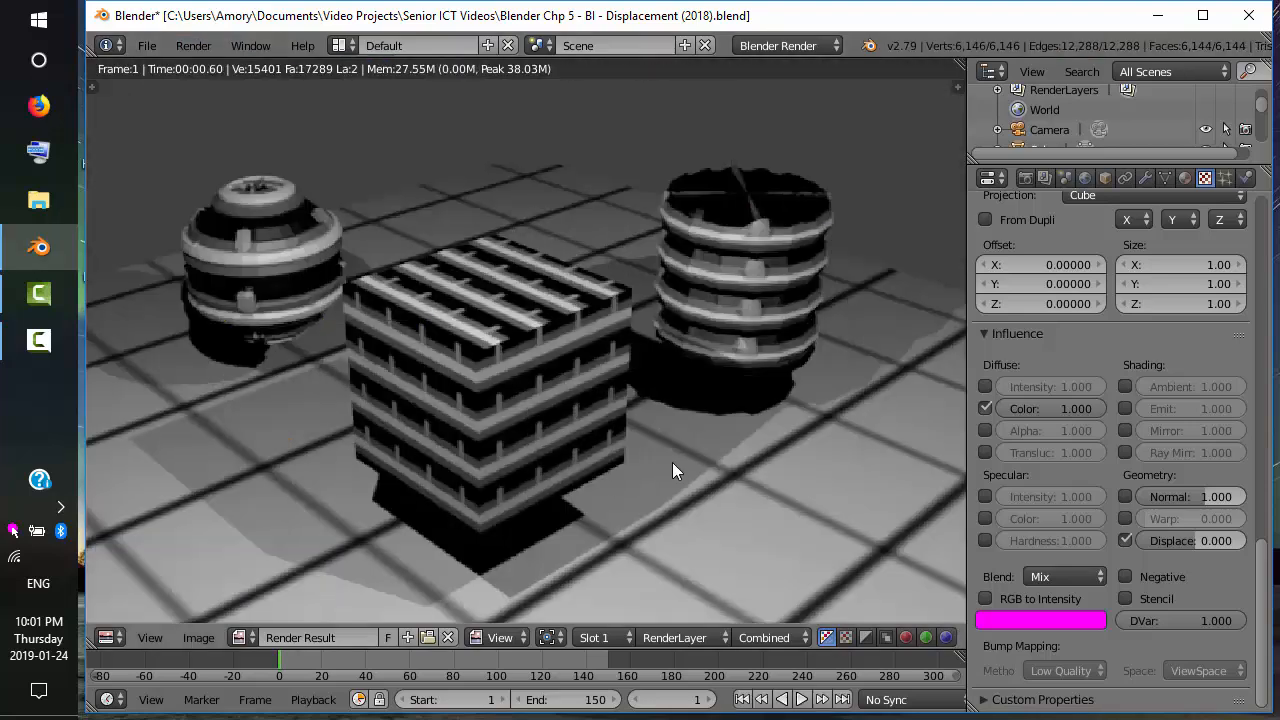
# Set the cube texture's Displace influence to -0.1 and render the image.
pyautogui.click(1177, 541)
pyautogui.write('0.0')
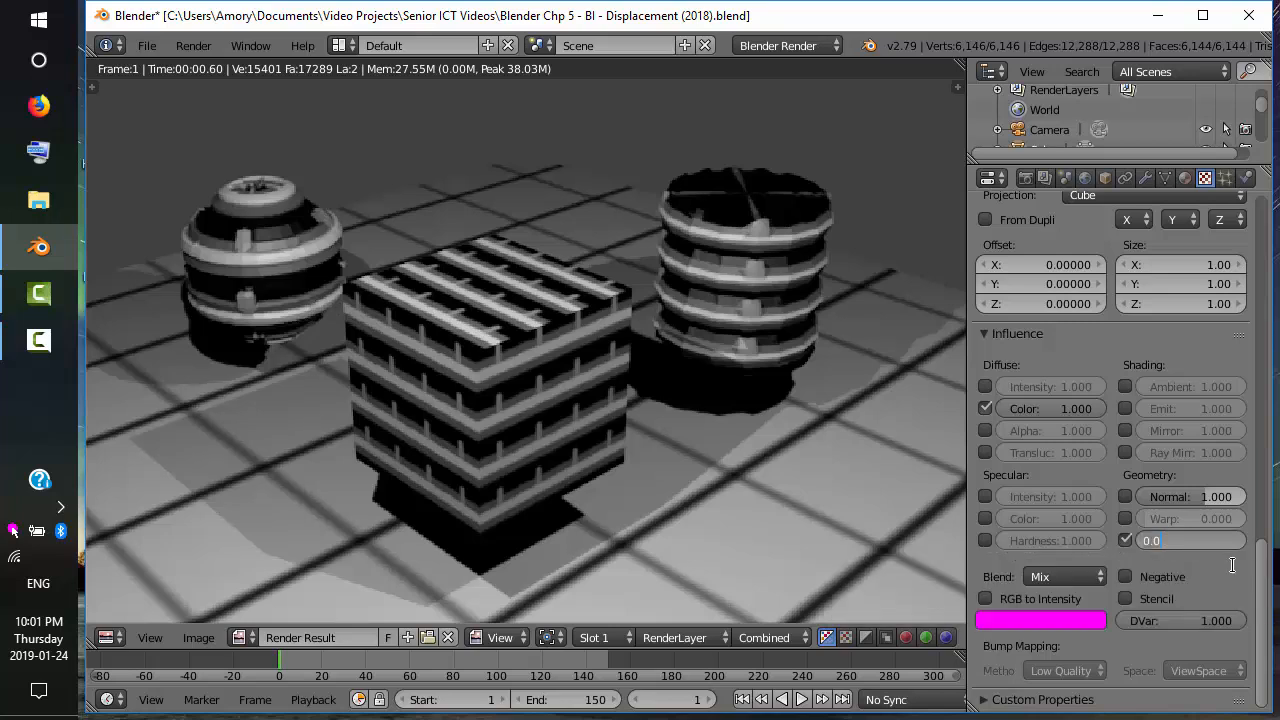
pyautogui.press('BackSpace')
pyautogui.press('BackSpace')
pyautogui.press('BackSpace')
pyautogui.write('-0.1')
pyautogui.press('Return')
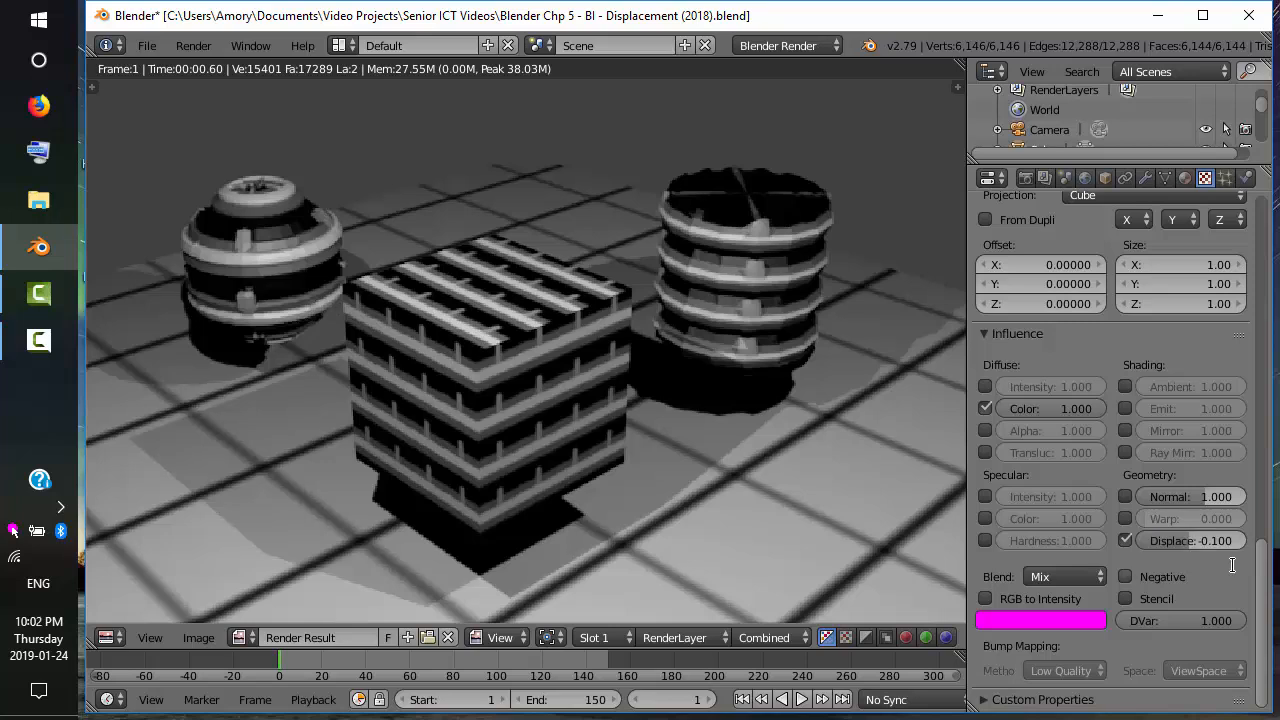
pyautogui.click(193, 46)
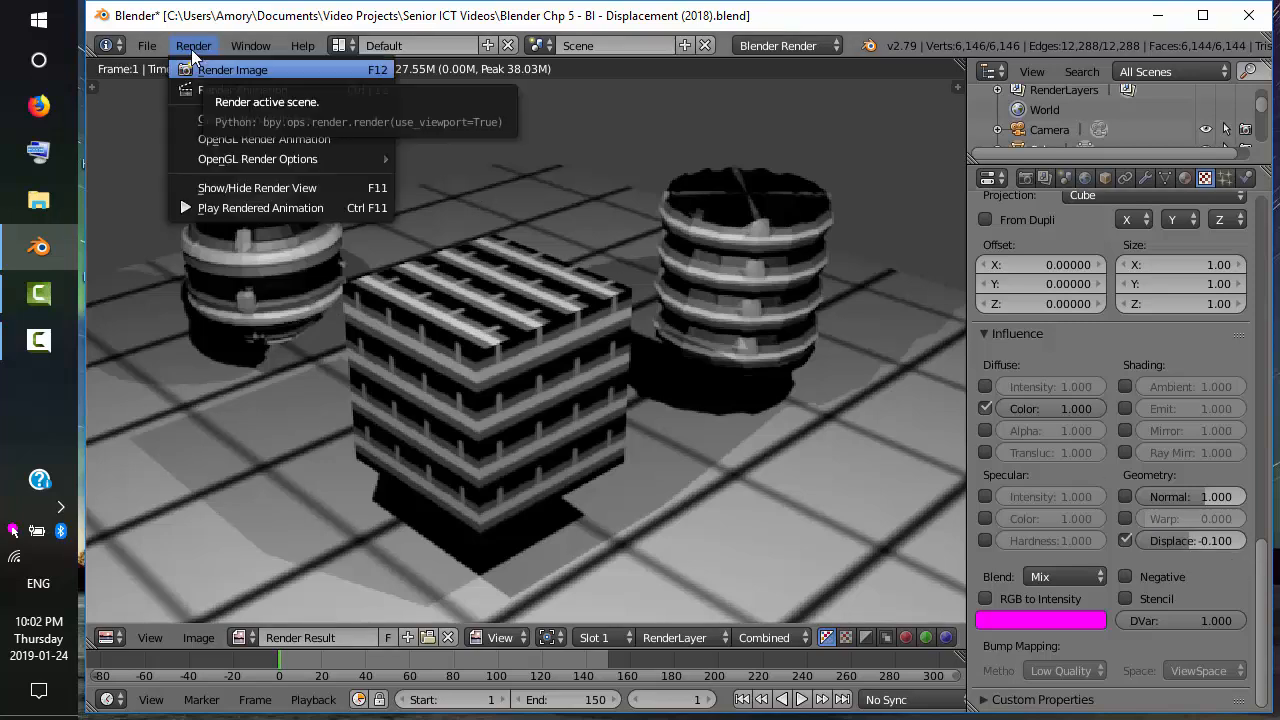
pyautogui.click(203, 71)
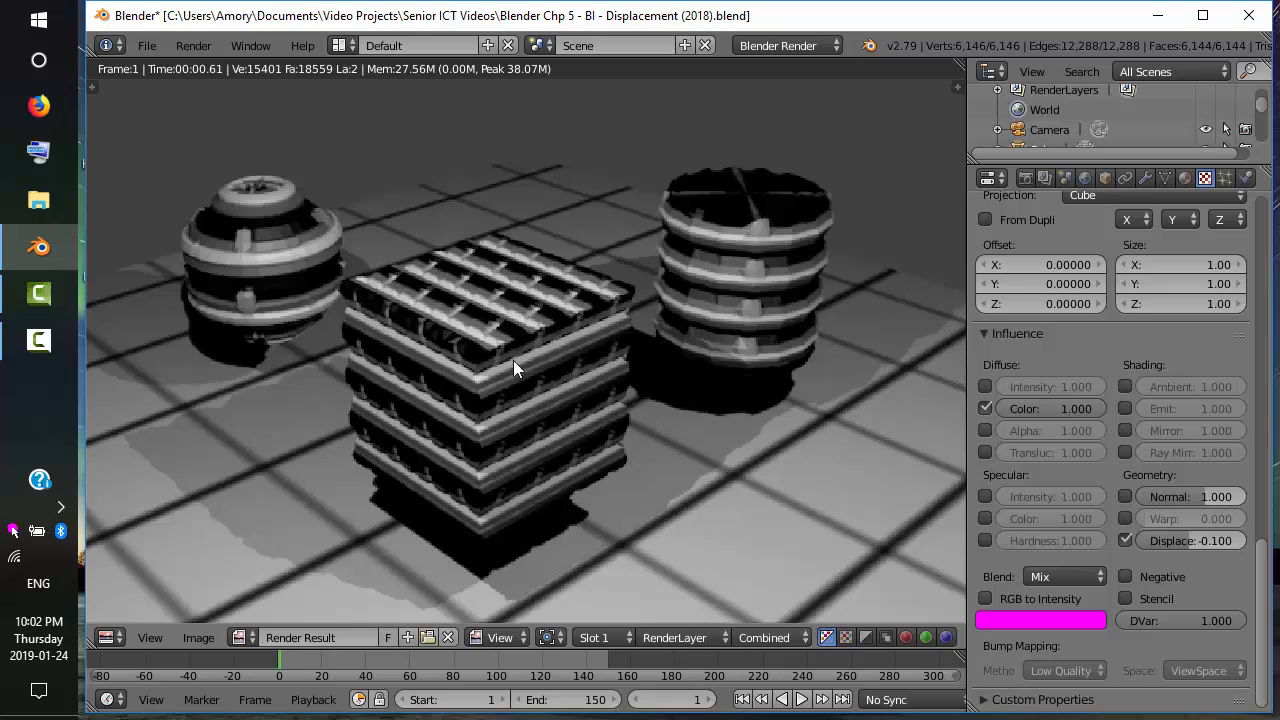
# Disable the cube texture's Displace influence, enable Normal instead, and render the image.
pyautogui.click(1126, 540)
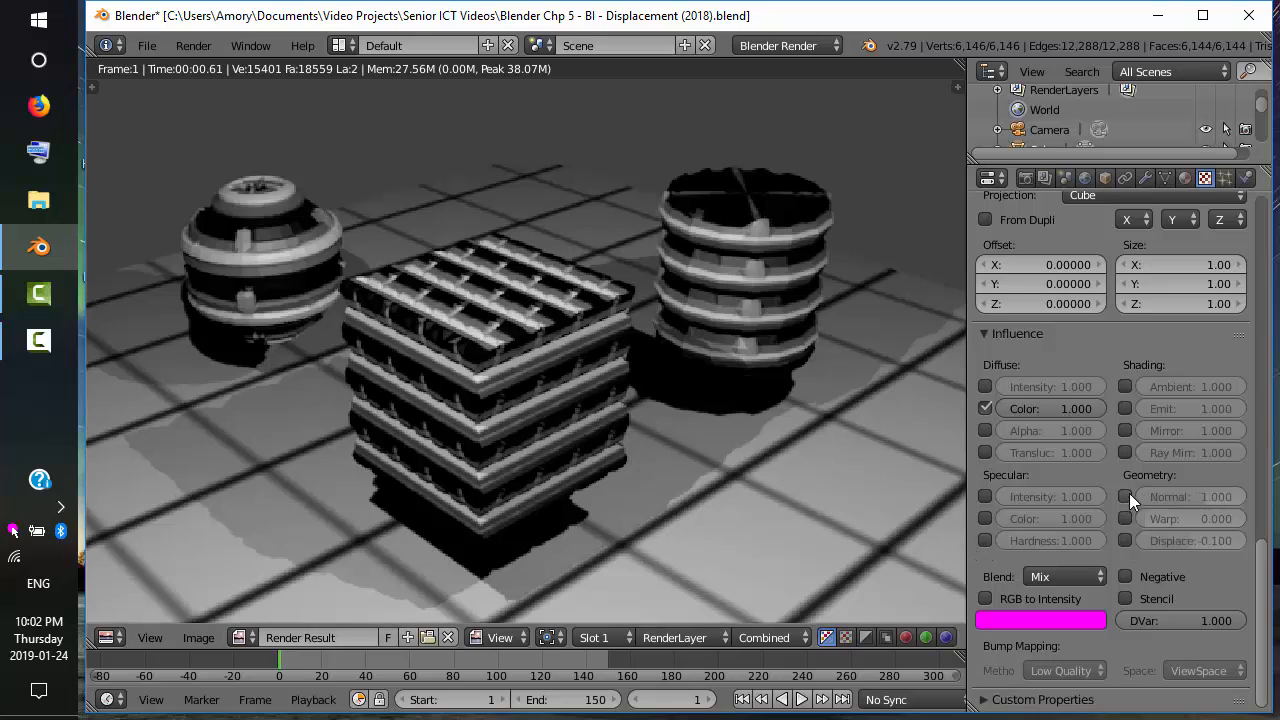
pyautogui.click(1126, 497)
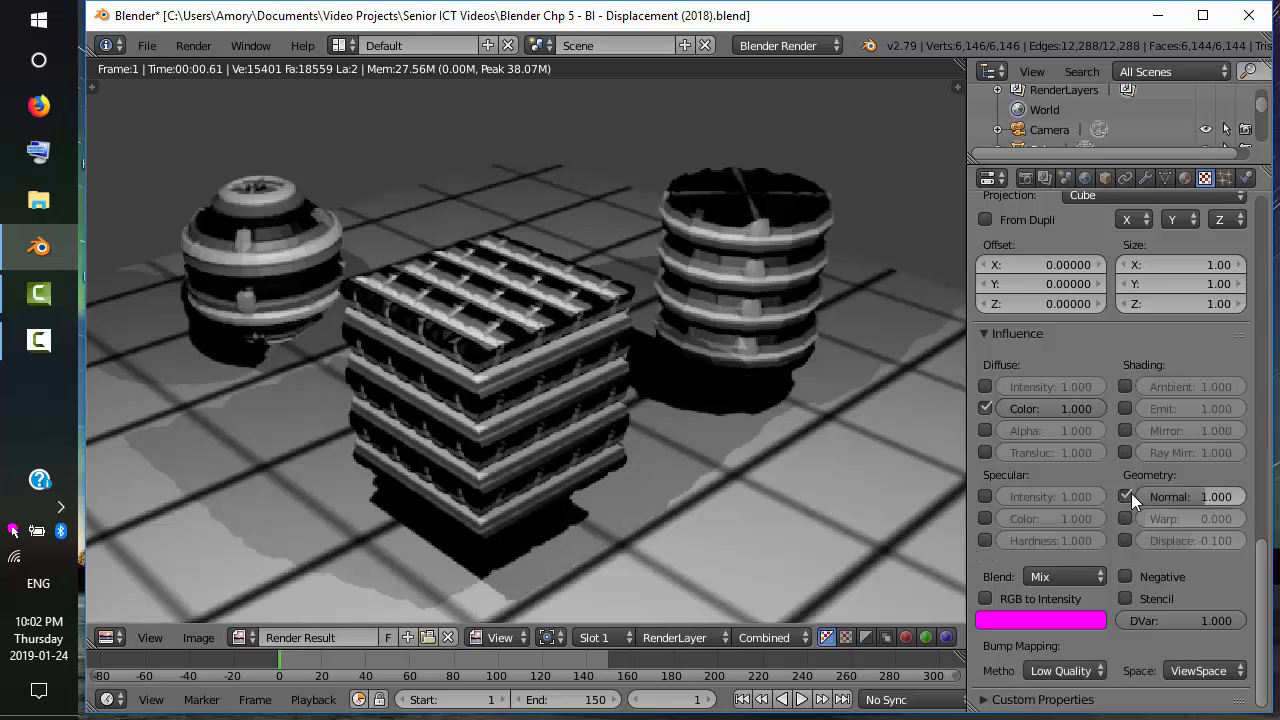
pyautogui.click(201, 49)
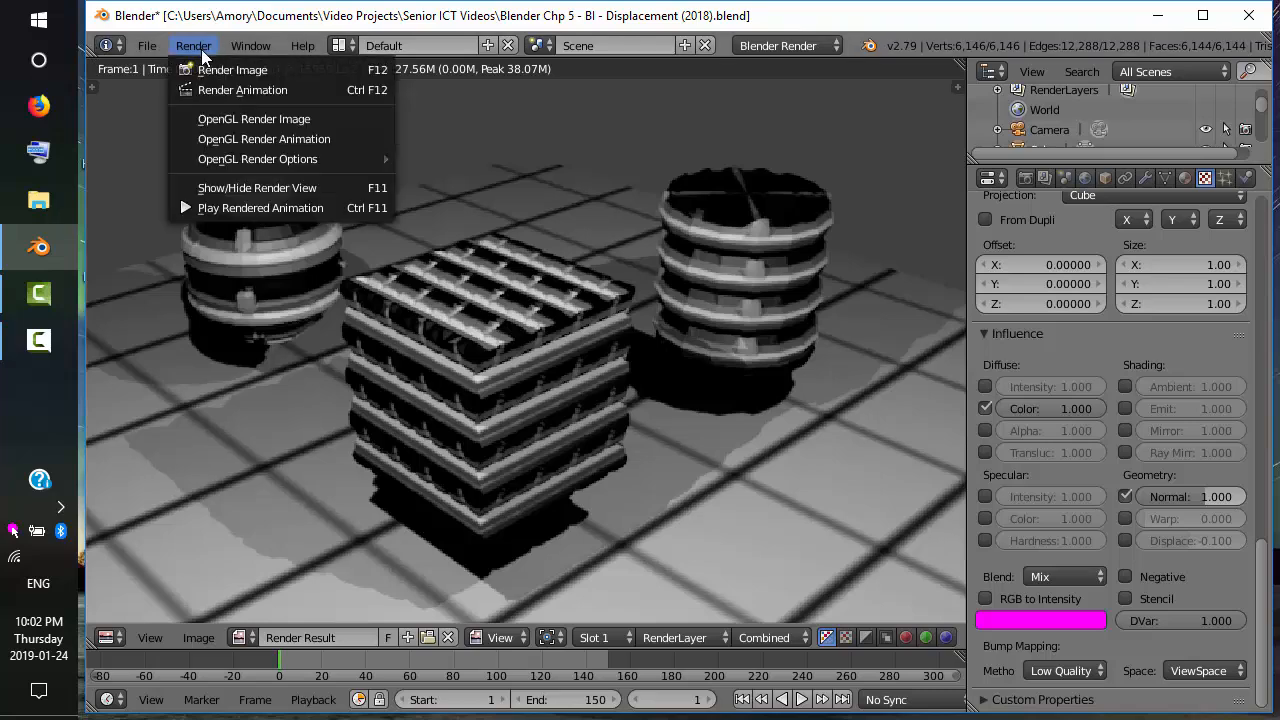
pyautogui.click(212, 70)
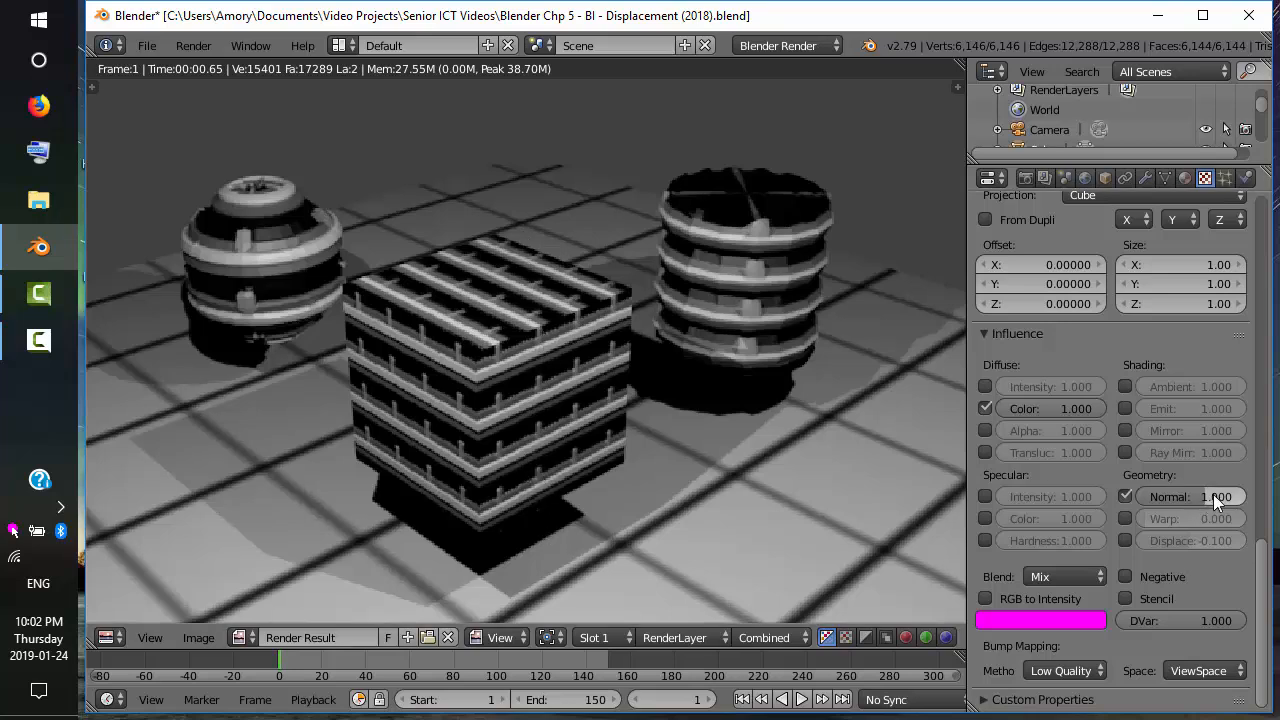
# Set the cube texture's Normal influence to 5 and render the image.
pyautogui.click(1183, 494)
pyautogui.write('5')
pyautogui.press('Return')
pyautogui.click(193, 45)
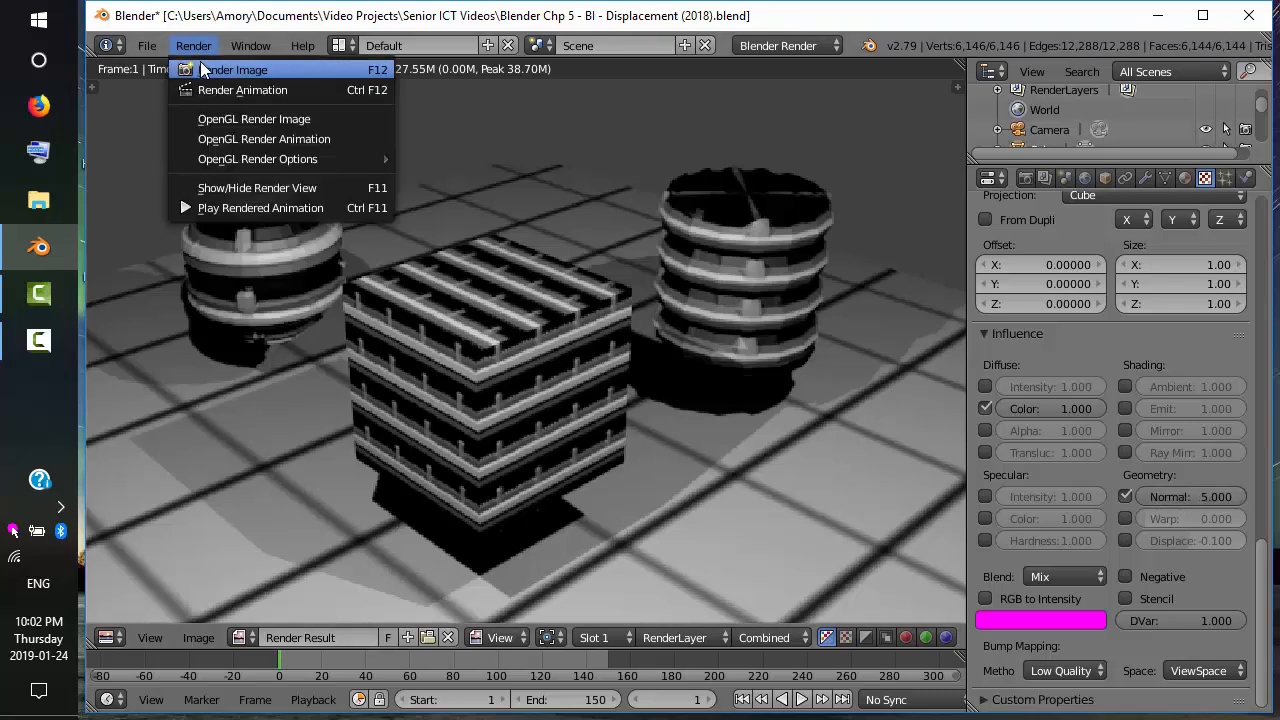
pyautogui.click(200, 68)
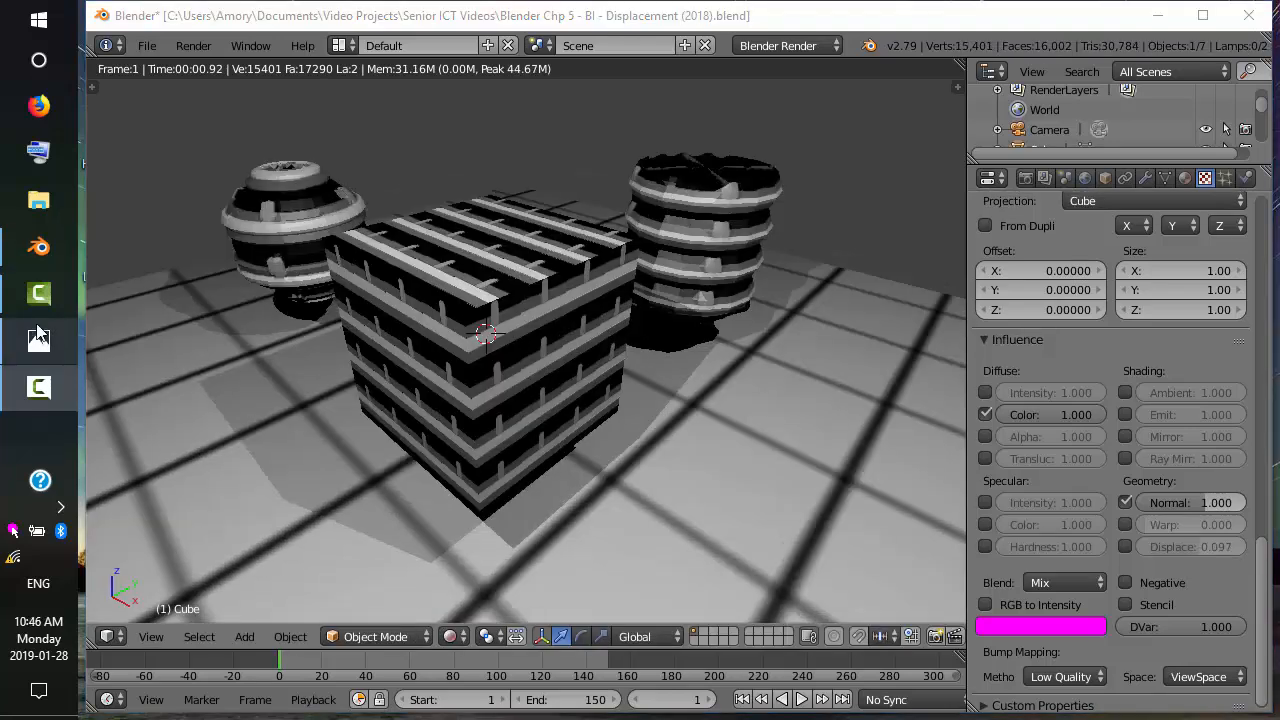
# Switch to Photos to examine the grayscale bands of TestTexture.png, and close the image.
pyautogui.click(44, 343)
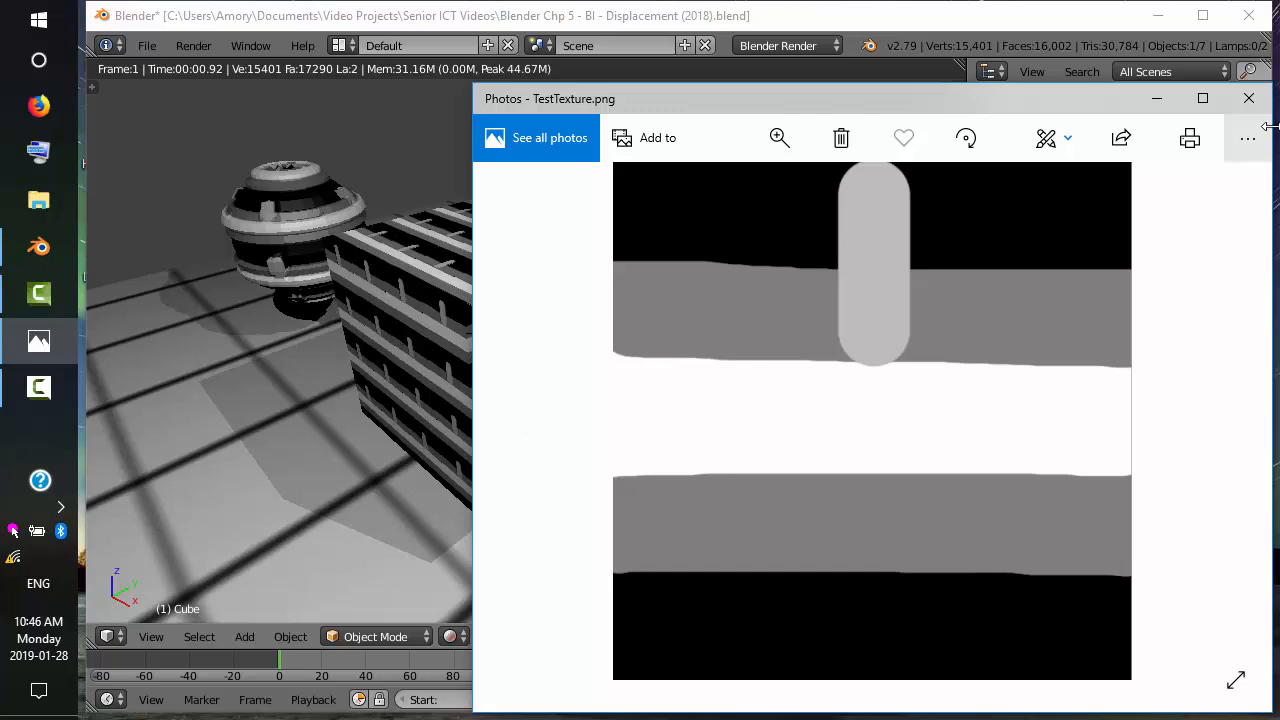
pyautogui.click(1252, 100)
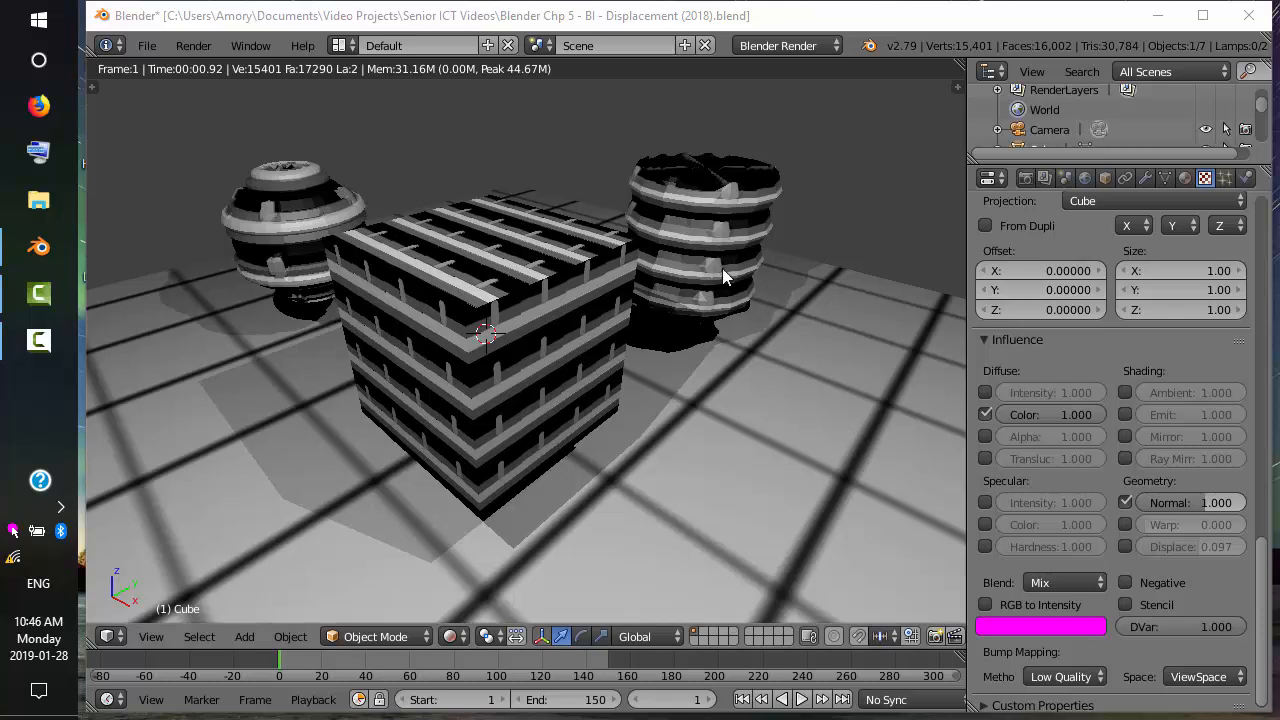
# Switch the viewport shading to wireframe and select the cylinder.
pyautogui.click(452, 636)
pyautogui.click(490, 591)
pyautogui.rightClick(733, 204)
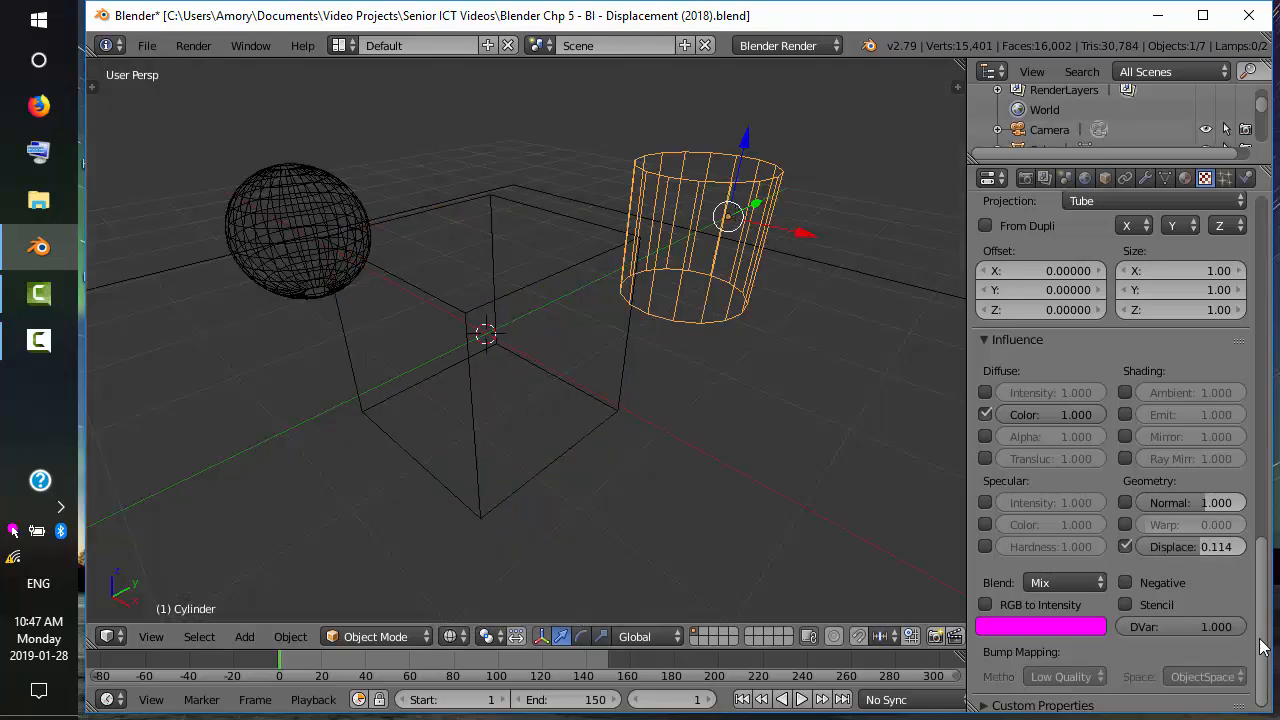
# Compare the texture projection settings of the cylinder and the sphere, and switch the viewport shading to Rendered.
pyautogui.moveTo(1262, 648); pyautogui.dragTo(1264, 540)
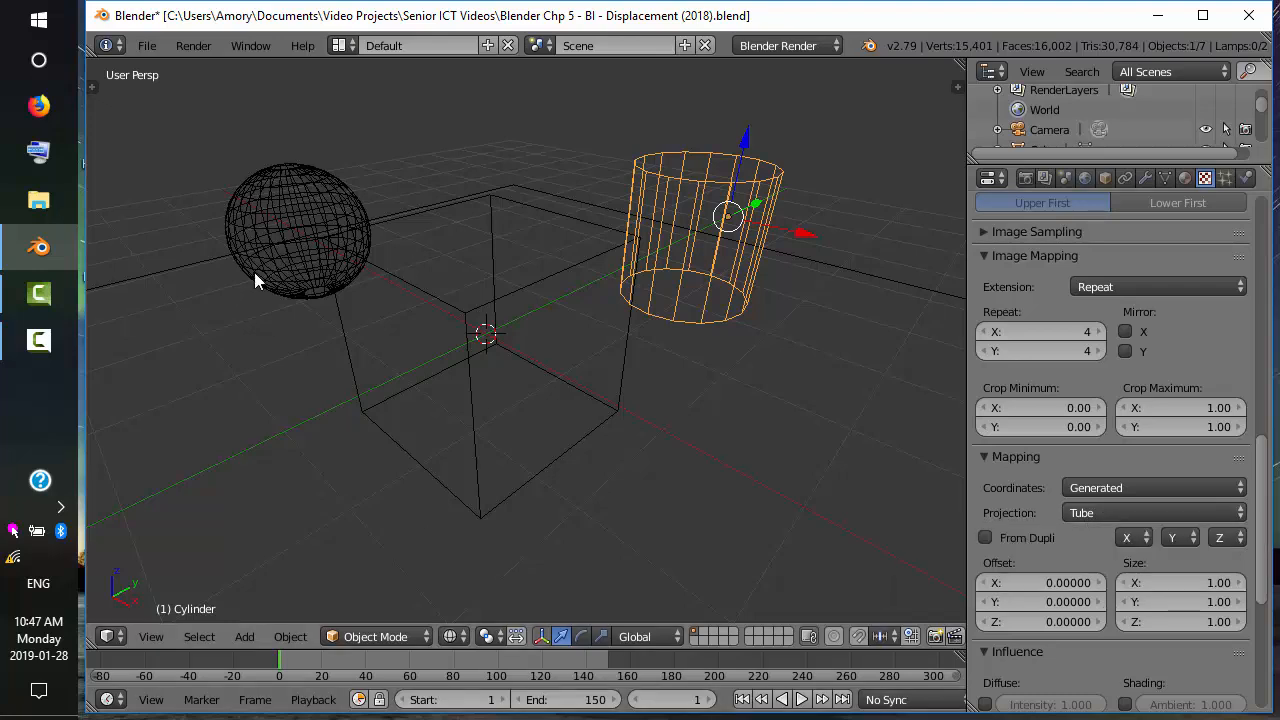
pyautogui.rightClick(274, 210)
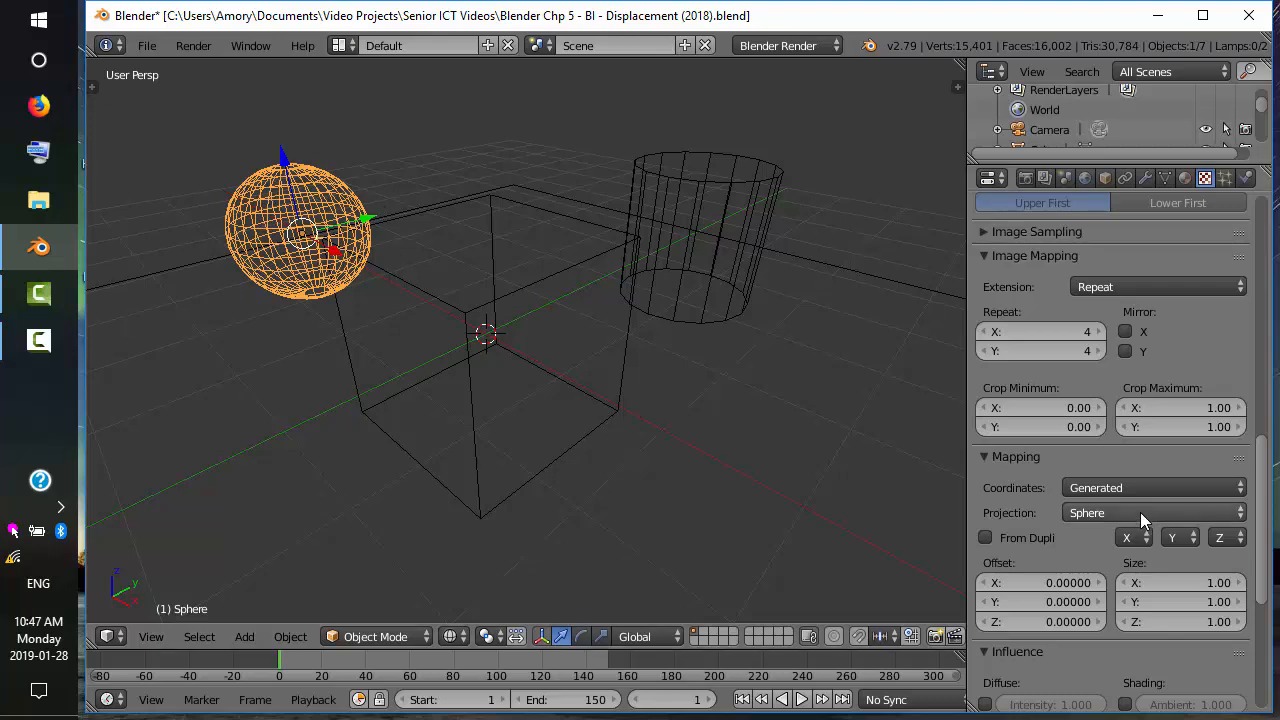
pyautogui.click(455, 636)
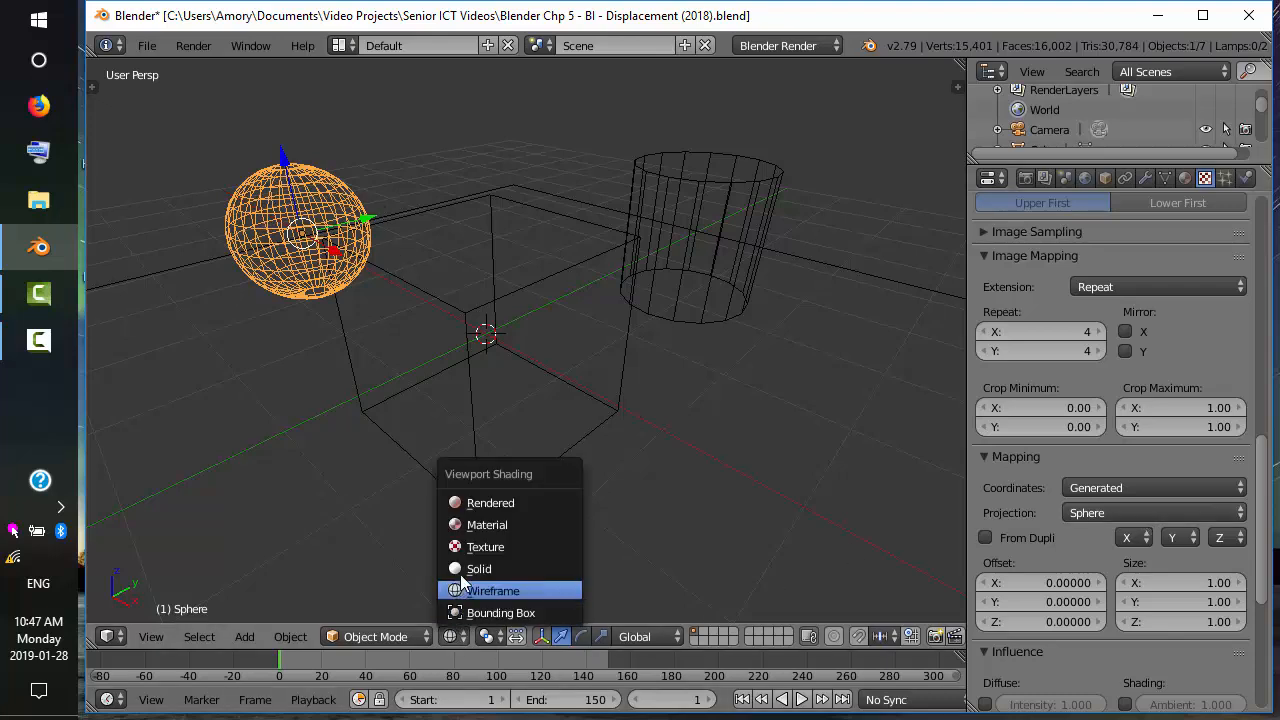
pyautogui.click(487, 524)
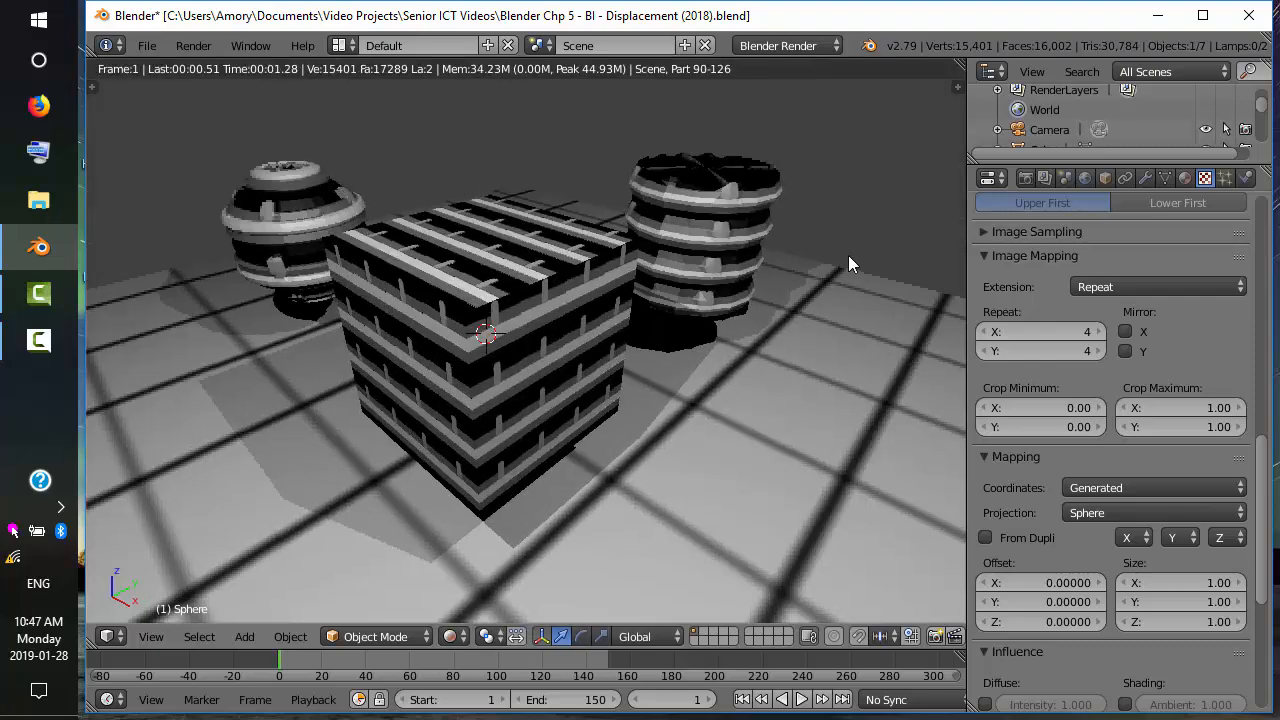
# Examine the displaced texture bands on the cylinder's side and top cap from low and high angles.
pyautogui.moveTo(874, 263); pyautogui.dragTo(664, 279, button='middle')
pyautogui.scroll(-2, 812, 480)
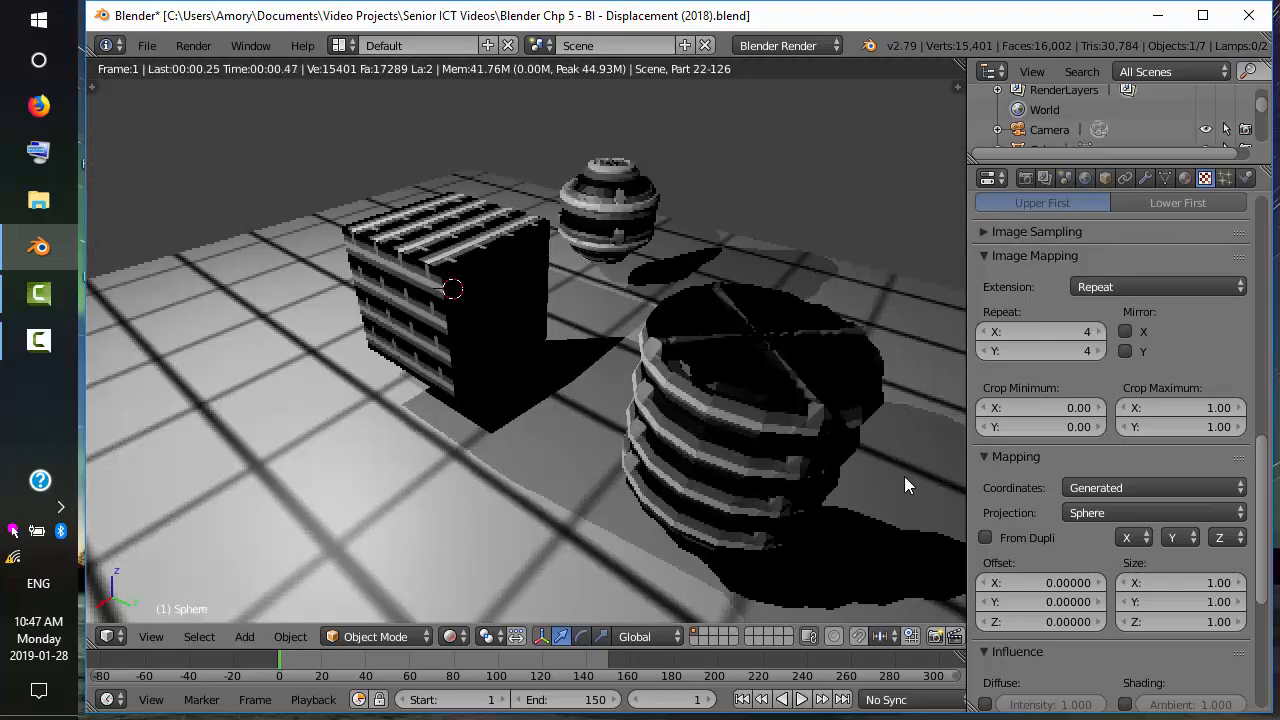
pyautogui.moveTo(912, 478); pyautogui.dragTo(848, 431, button='middle')
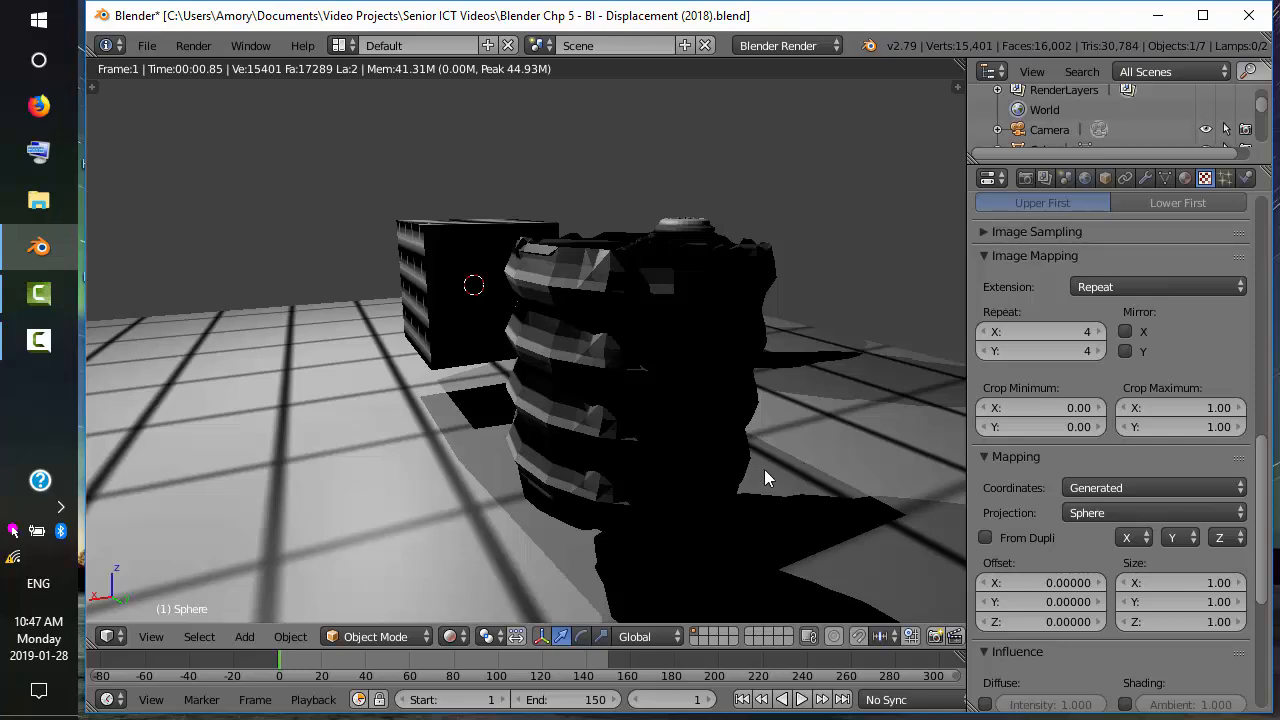
pyautogui.moveTo(764, 470); pyautogui.dragTo(866, 482, button='middle')
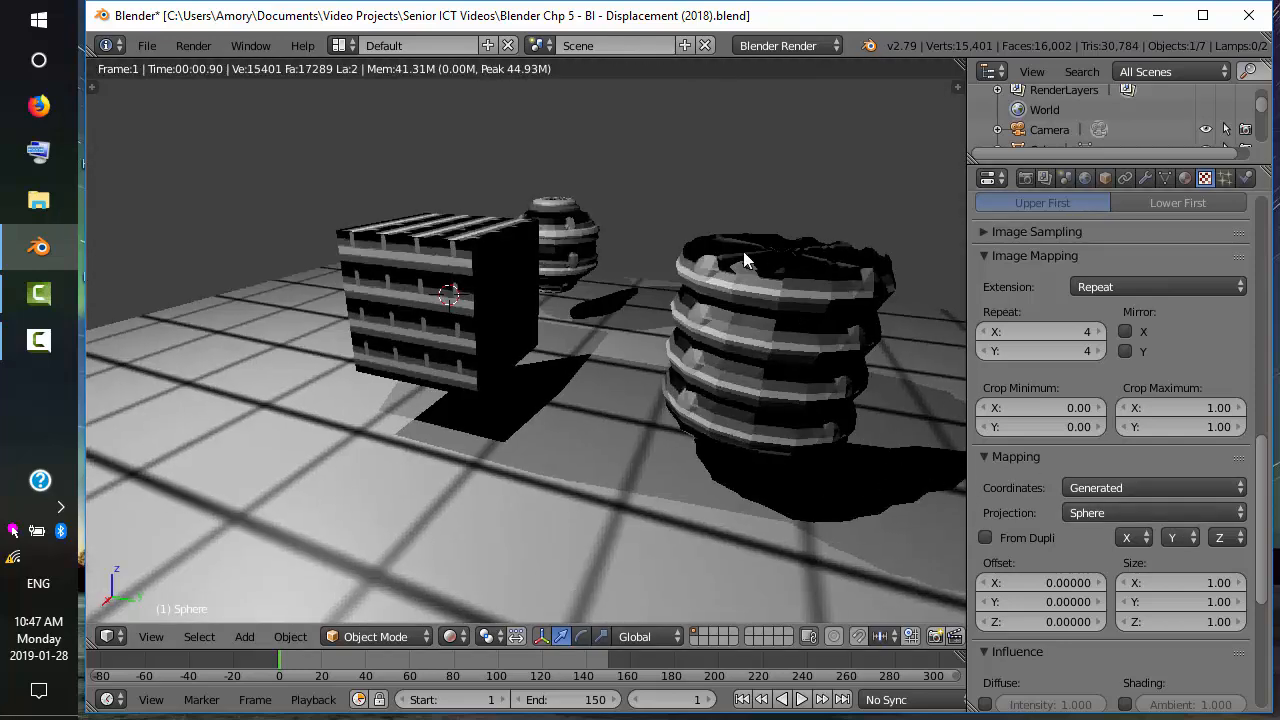
pyautogui.moveTo(847, 300); pyautogui.dragTo(841, 391, button='middle')
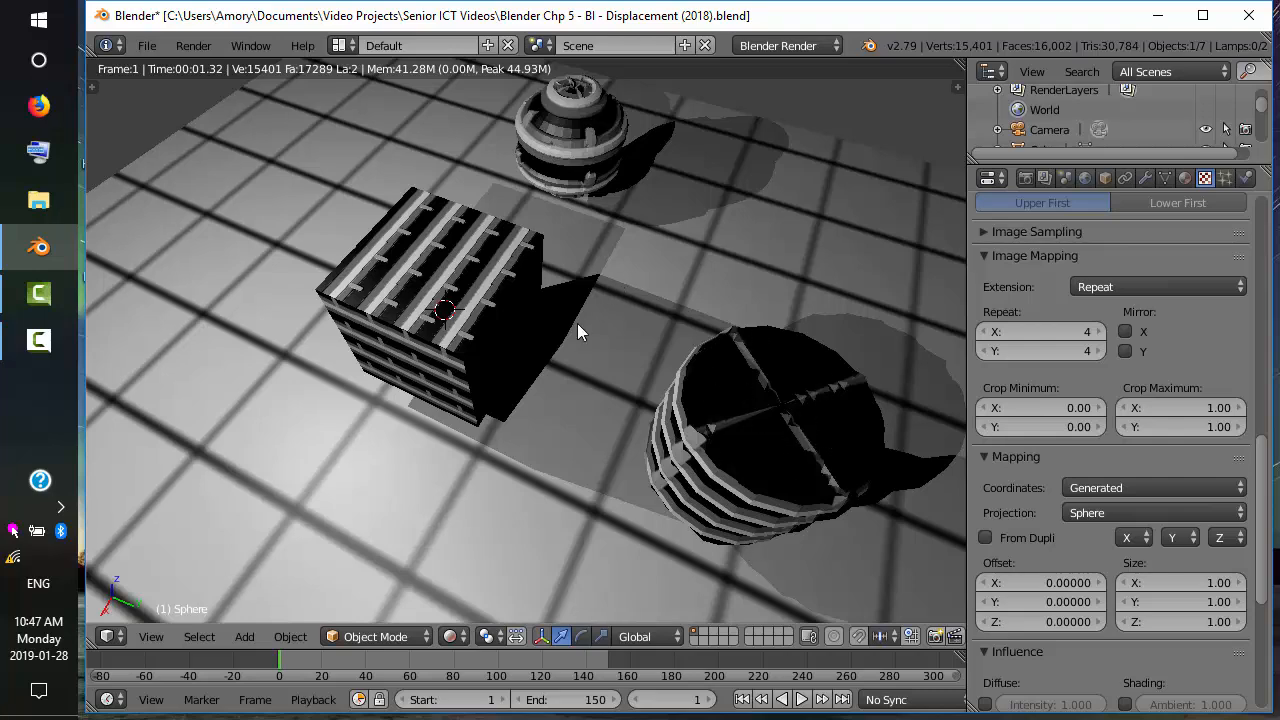
# Examine the displaced bands on the cube's top face and around the sphere, from directly above and from several sides.
pyautogui.moveTo(577, 323); pyautogui.dragTo(681, 380, button='middle')
pyautogui.scroll(3, 509, 259)
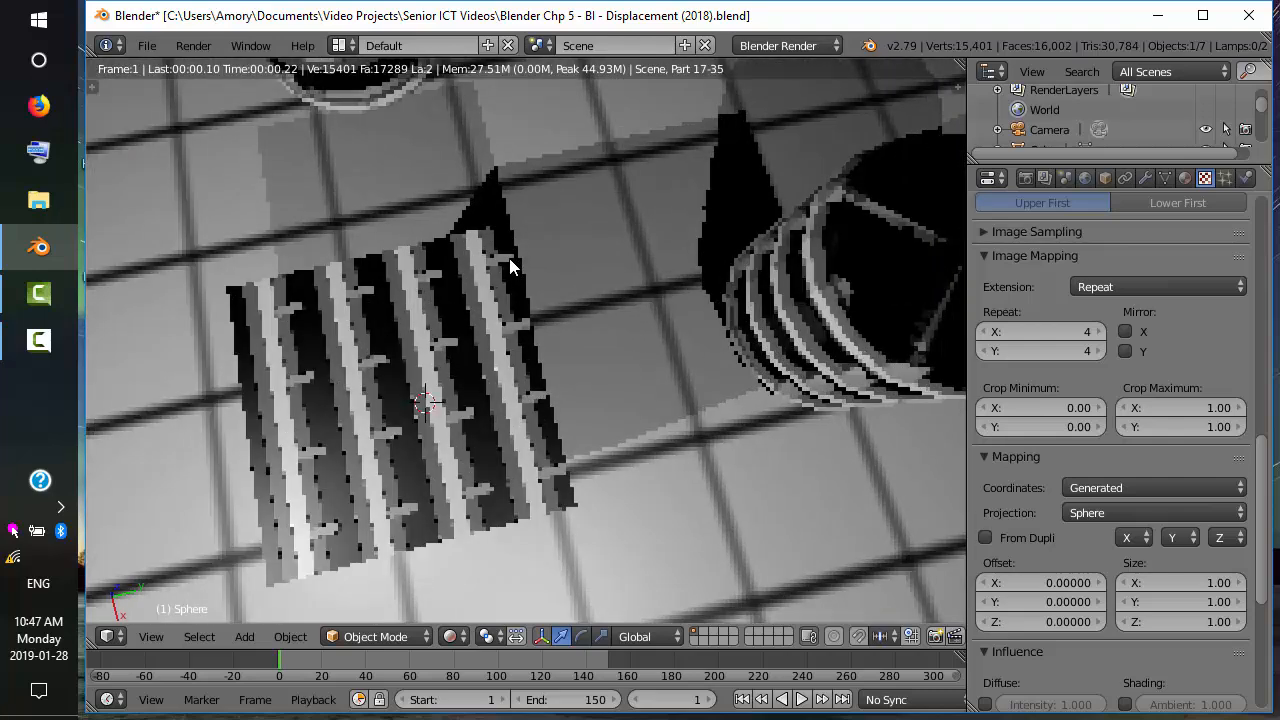
pyautogui.keyDown('shift'); pyautogui.moveTo(484, 196); pyautogui.dragTo(638, 485, button='middle'); pyautogui.keyUp('shift')
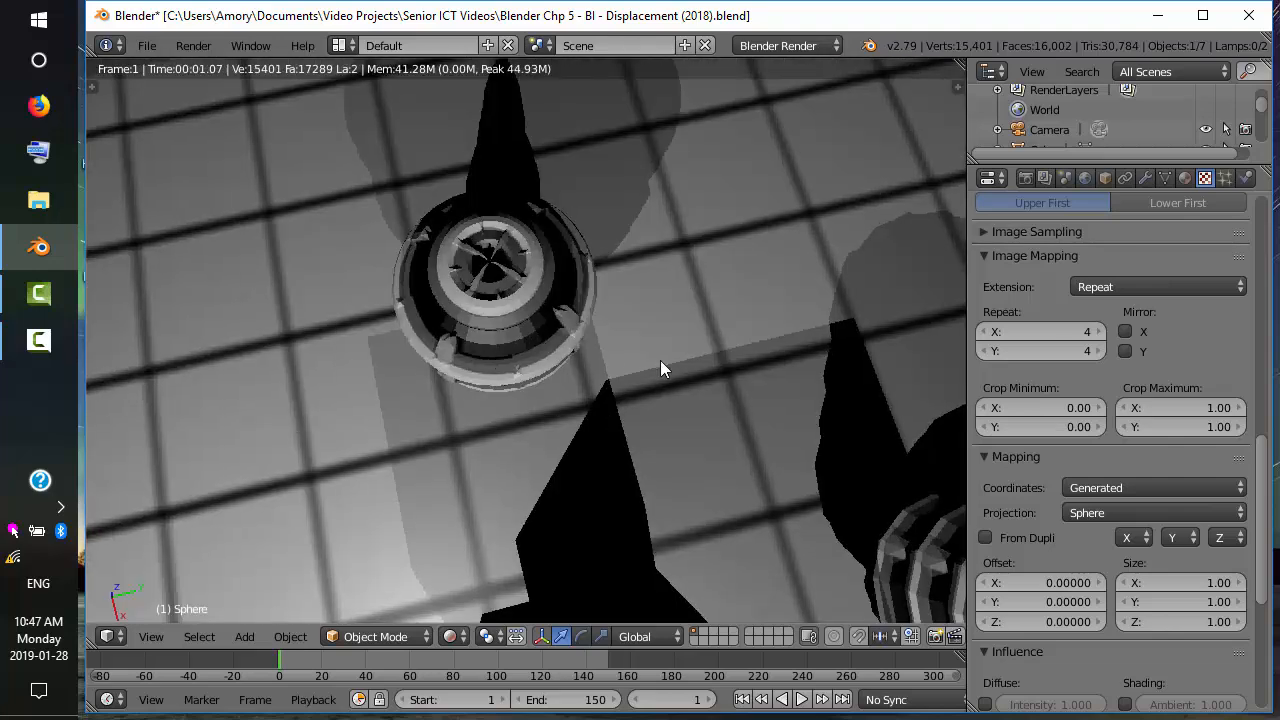
pyautogui.moveTo(710, 339); pyautogui.dragTo(694, 238, button='middle')
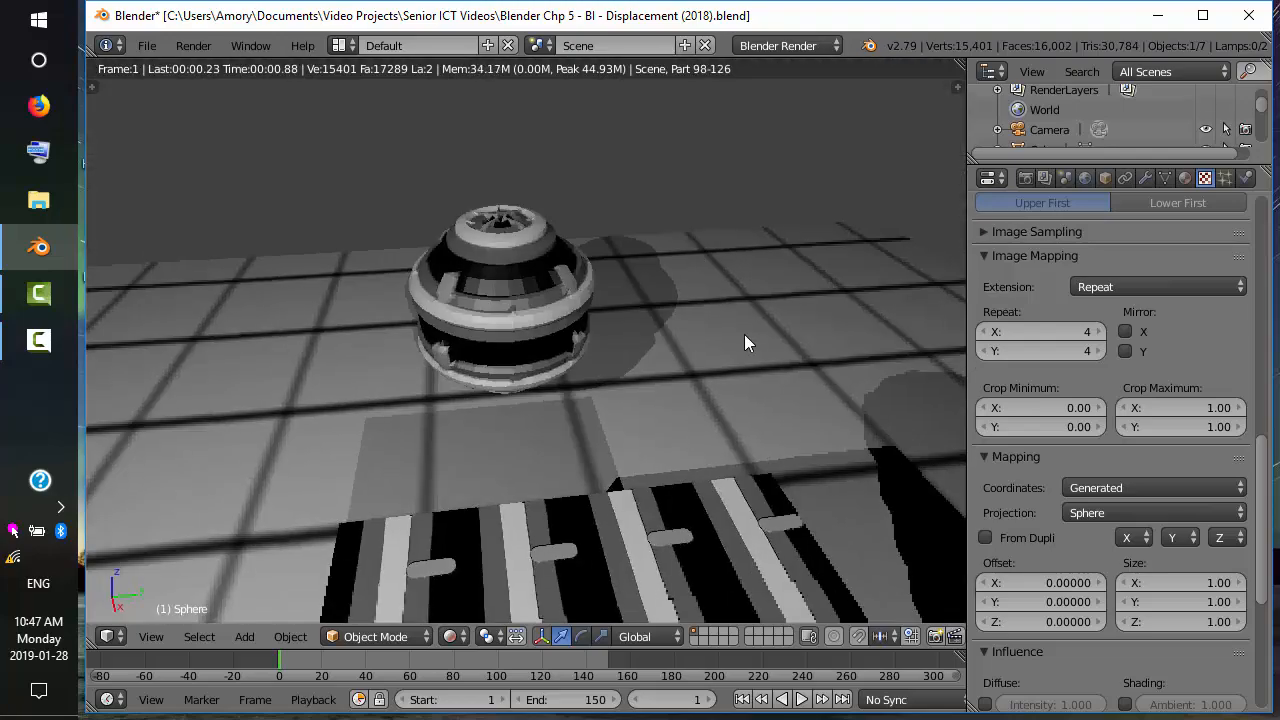
pyautogui.moveTo(746, 343); pyautogui.dragTo(574, 347, button='middle')
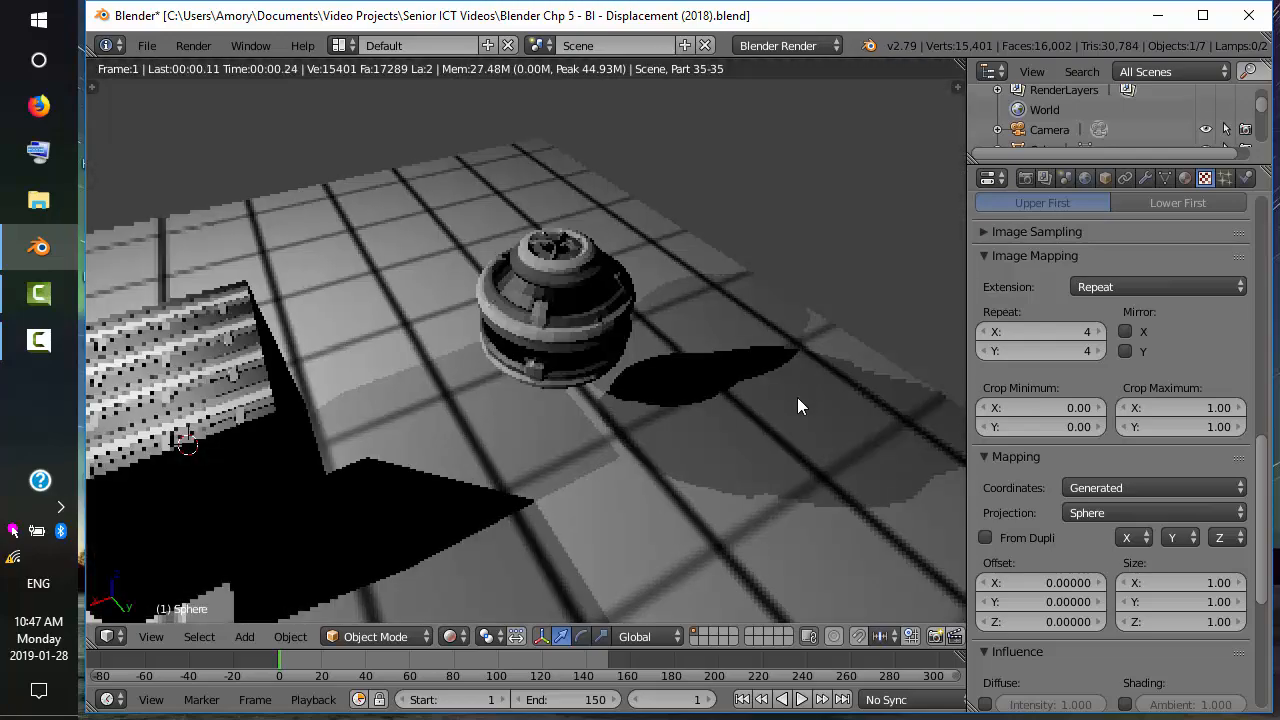
pyautogui.moveTo(759, 392); pyautogui.dragTo(542, 383, button='middle')
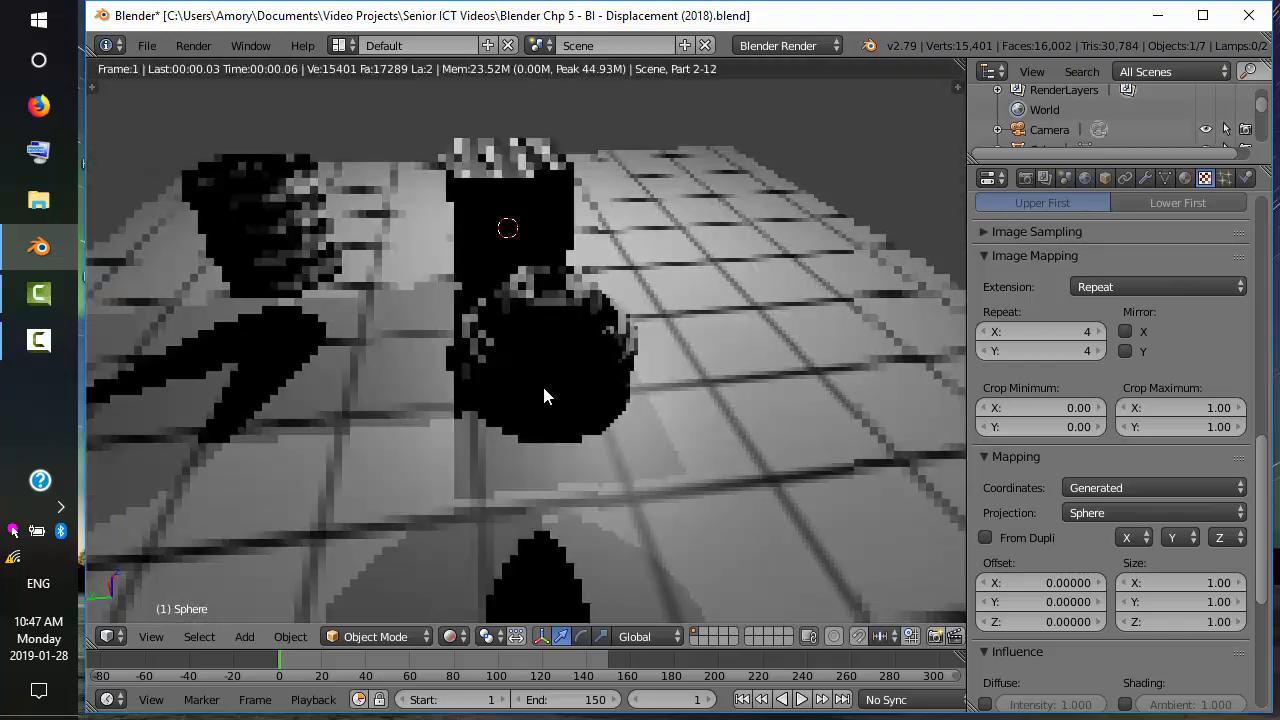
pyautogui.moveTo(761, 378); pyautogui.dragTo(714, 409, button='middle')
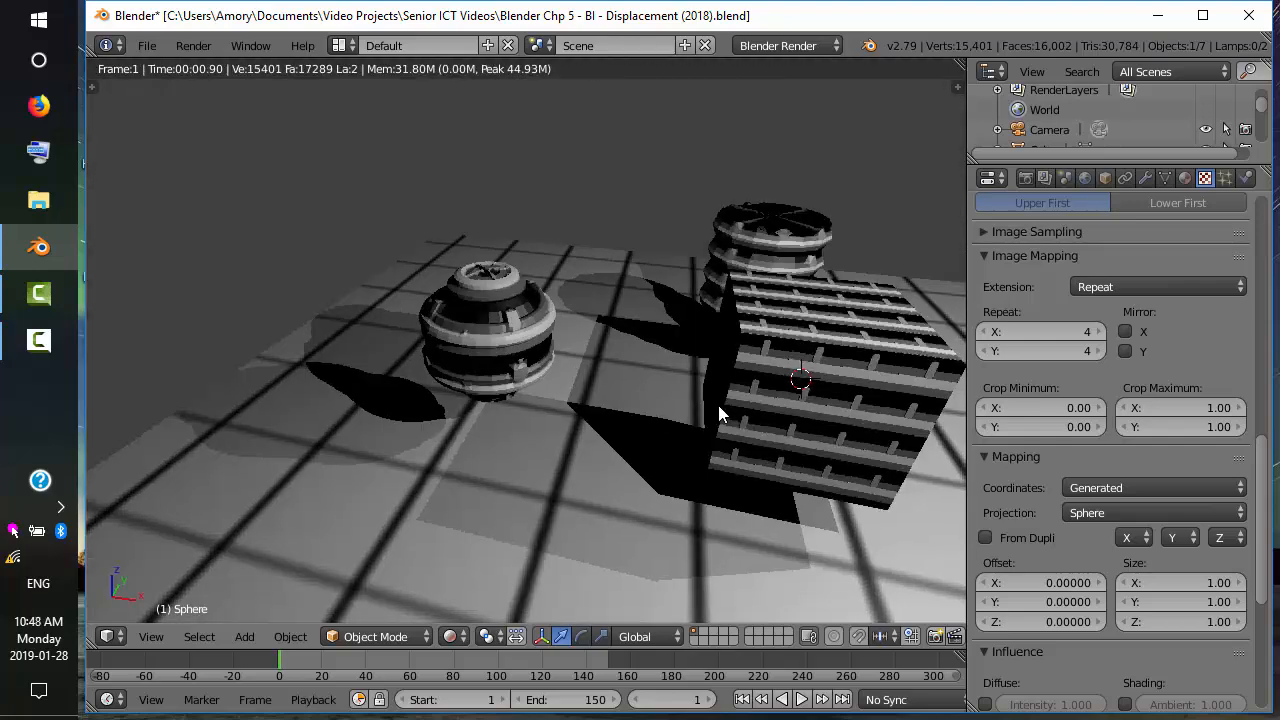